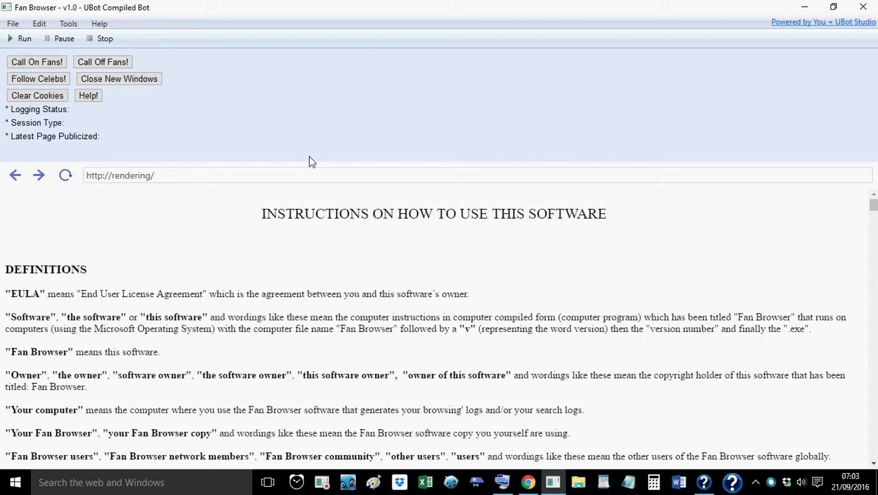
# Switch from Fan Browser to Chrome's AdFly Full Page Script tools page
pyautogui.click(528, 482)
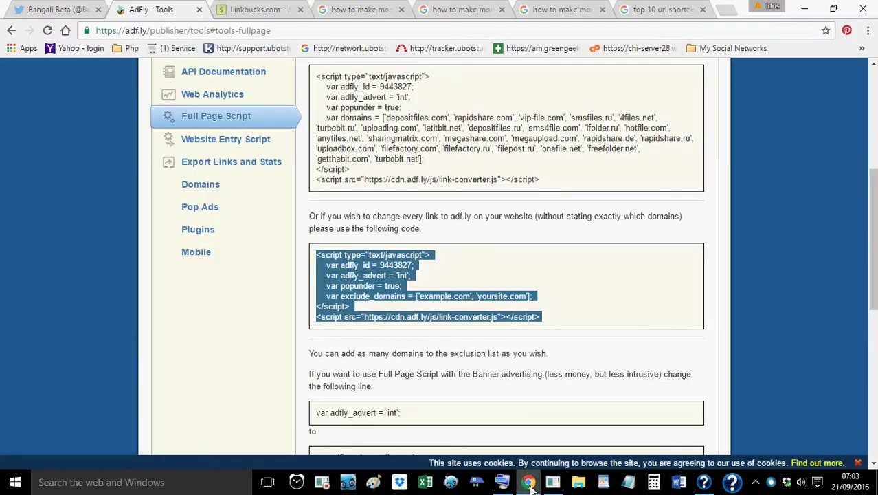
# Review the Google results for url shorteners, content lockers, link lockers and top 10 url shortening services
pyautogui.click(344, 11)
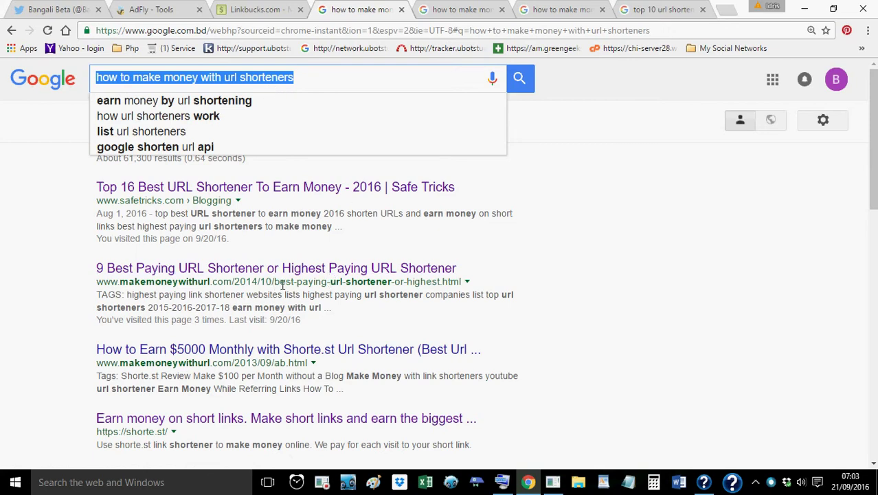
pyautogui.click(454, 12)
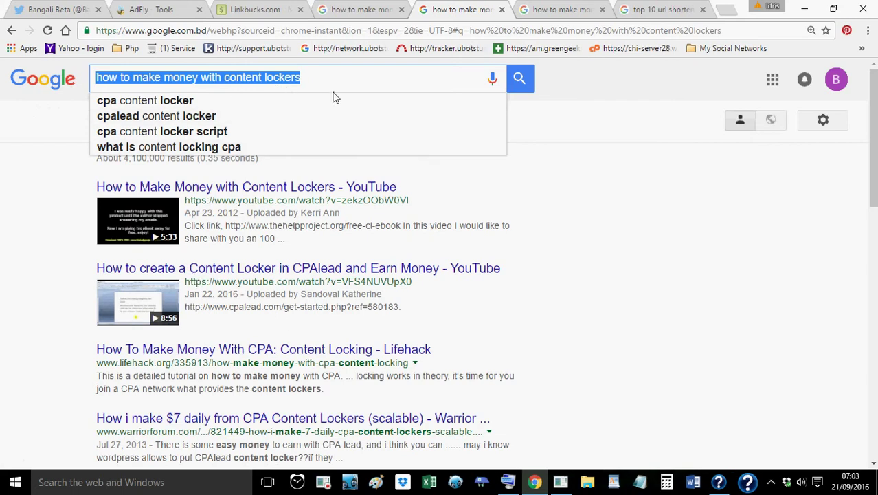
pyautogui.click(552, 12)
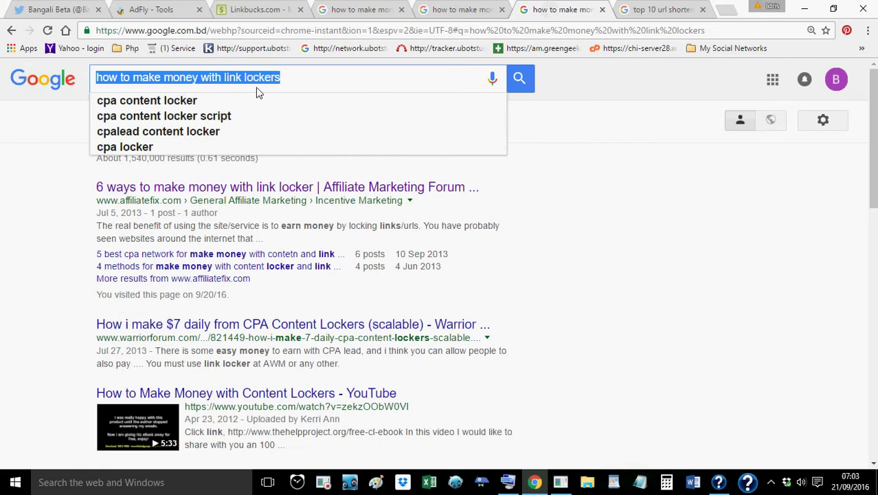
pyautogui.click(648, 10)
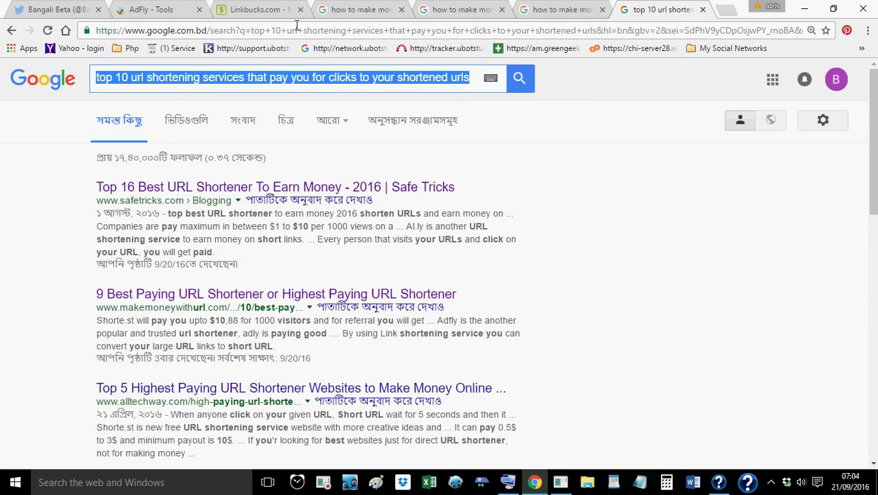
# Compare AdFly's Full Page Script code with Linkbucks' script builder, then return to Fan Browser
pyautogui.click(174, 15)
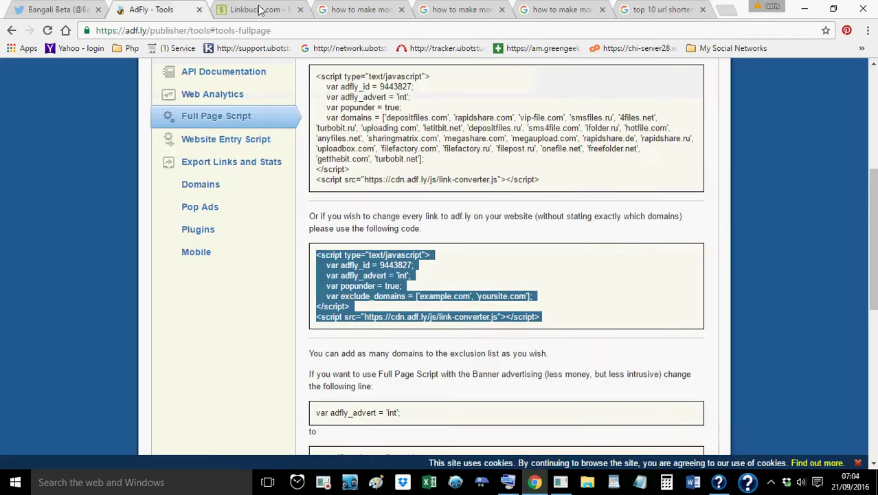
pyautogui.click(258, 10)
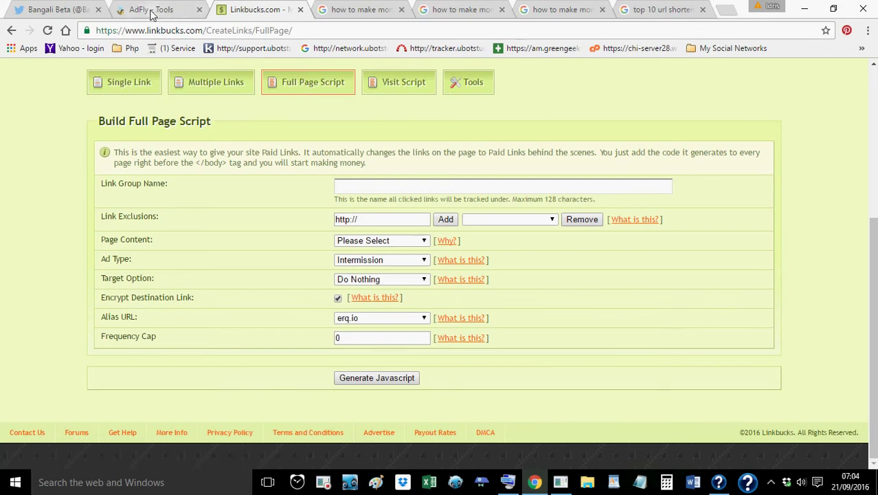
pyautogui.click(152, 10)
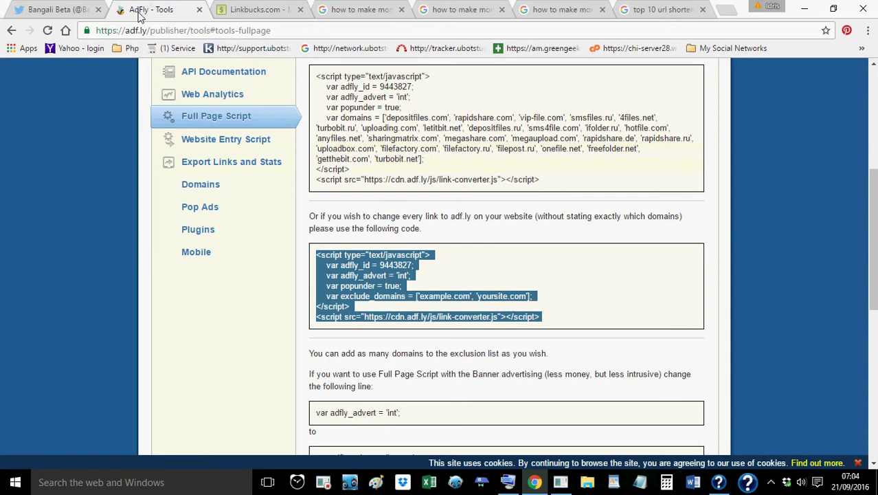
pyautogui.click(256, 11)
pyautogui.click(164, 11)
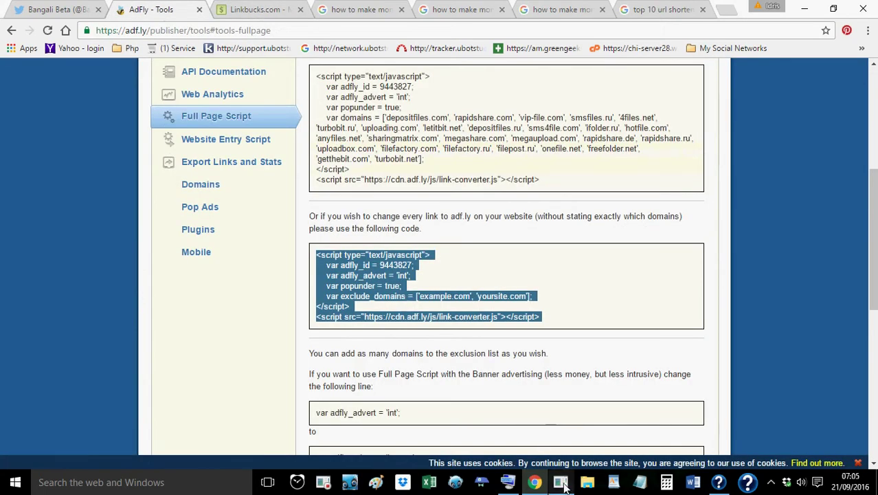
pyautogui.click(561, 483)
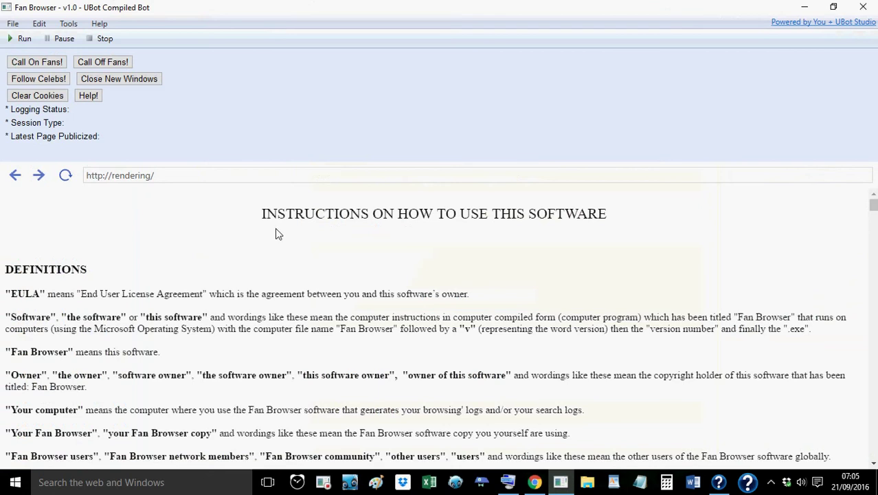
# Open Tools > Your Details, centre the form, reopen it, and focus the Locked Link Url field
pyautogui.click(69, 26)
pyautogui.click(73, 34)
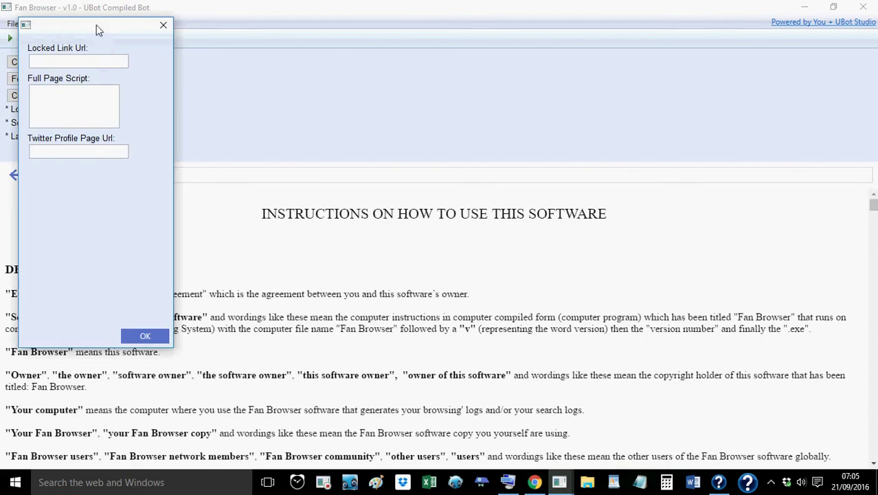
pyautogui.moveTo(96, 25); pyautogui.dragTo(405, 58)
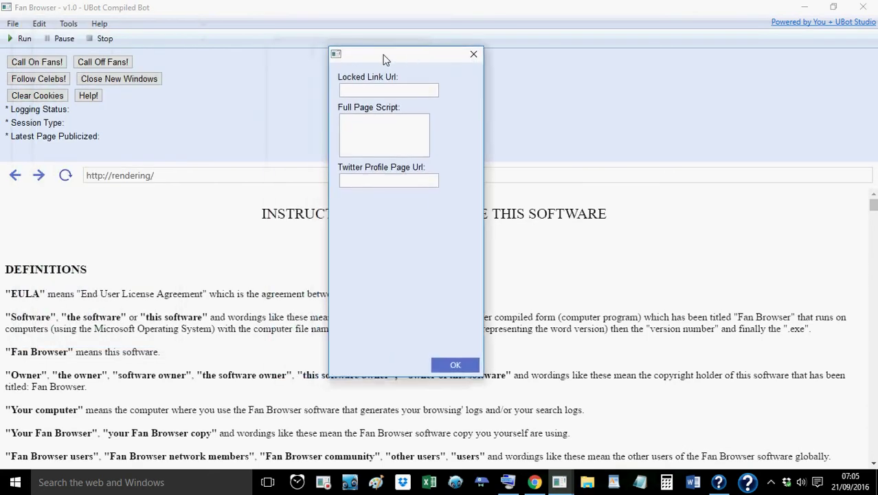
pyautogui.click(474, 53)
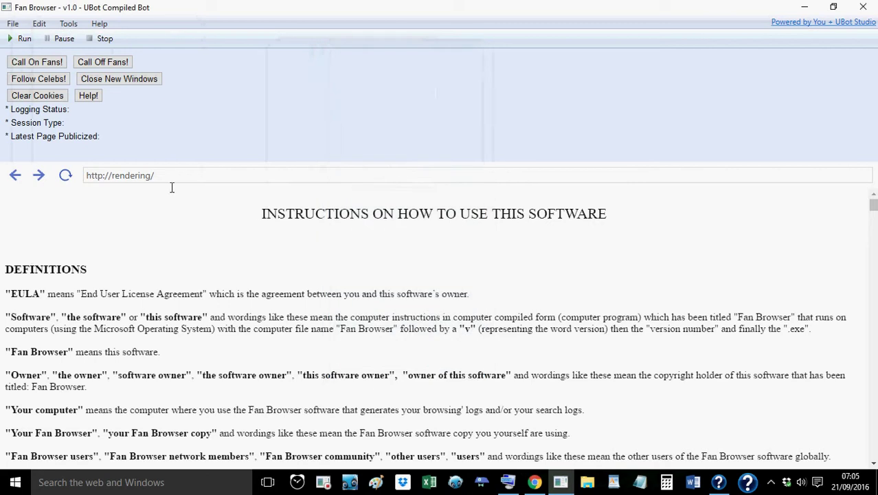
pyautogui.click(70, 24)
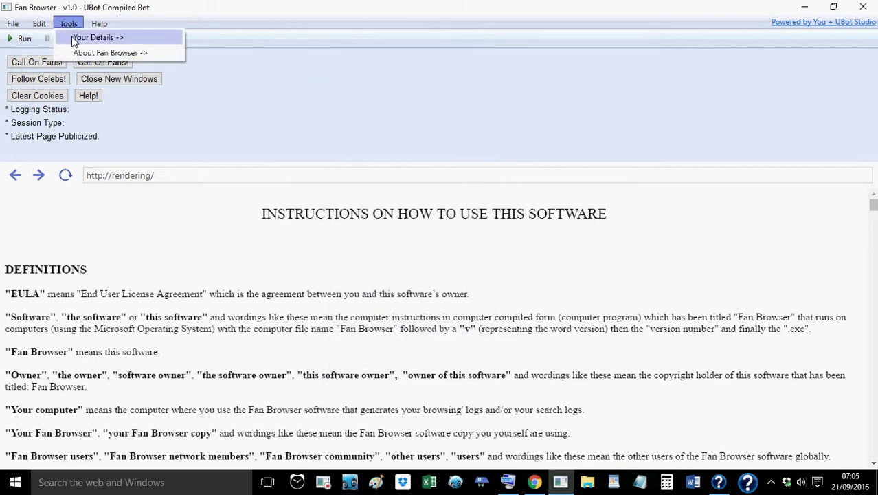
pyautogui.click(71, 36)
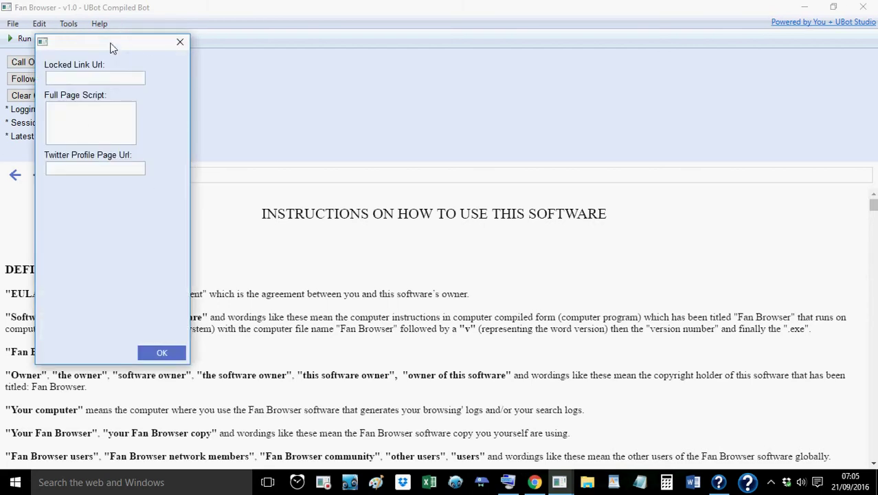
pyautogui.moveTo(111, 47); pyautogui.dragTo(377, 58)
pyautogui.click(328, 92)
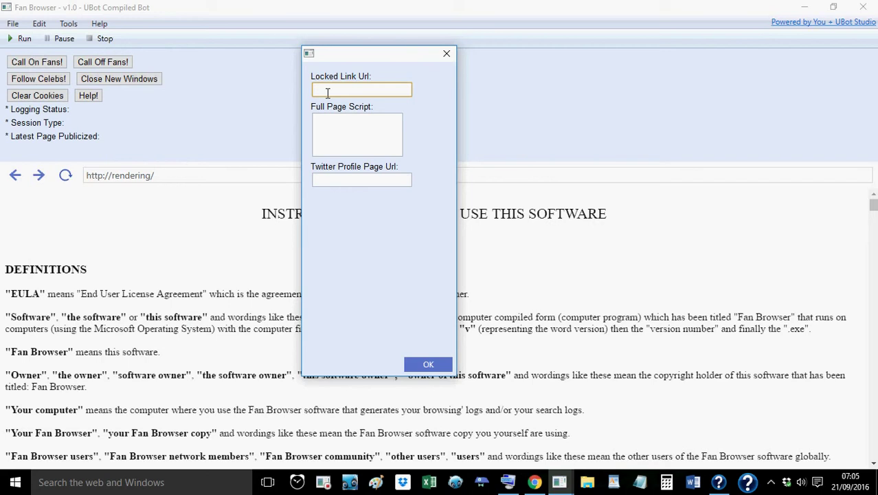
pyautogui.write('optional')
pyautogui.doubleClick(328, 91)
pyautogui.write('recommend')
pyautogui.doubleClick(375, 95)
pyautogui.press('BackSpace')
pyautogui.click(341, 138)
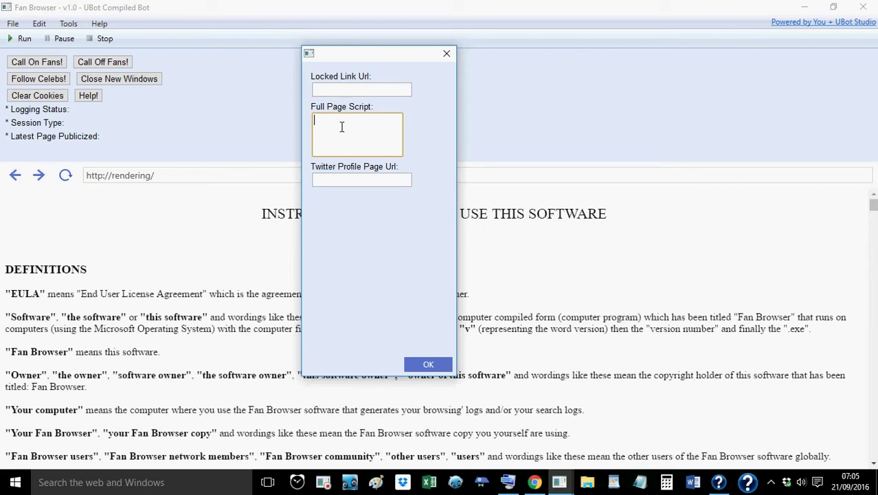
pyautogui.write('mandatory')
pyautogui.click(348, 183)
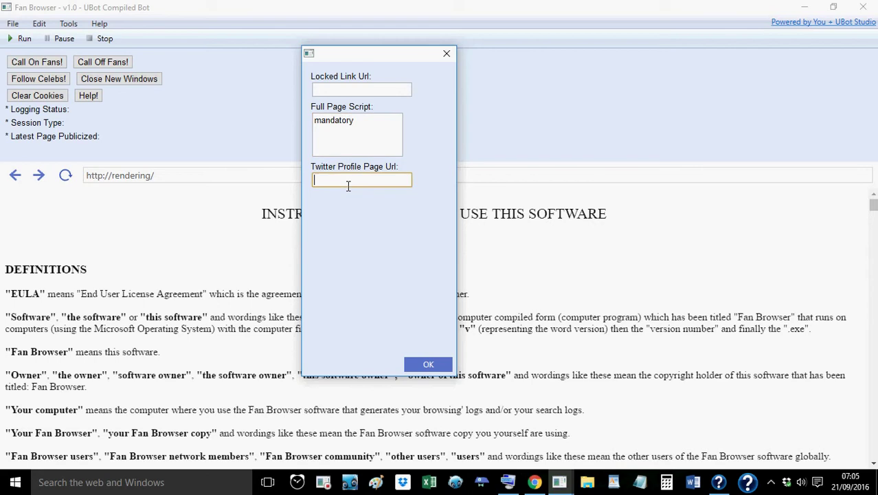
pyautogui.write('mandatory')
pyautogui.doubleClick(334, 181)
pyautogui.write('m')
pyautogui.press('BackSpace')
pyautogui.doubleClick(354, 125)
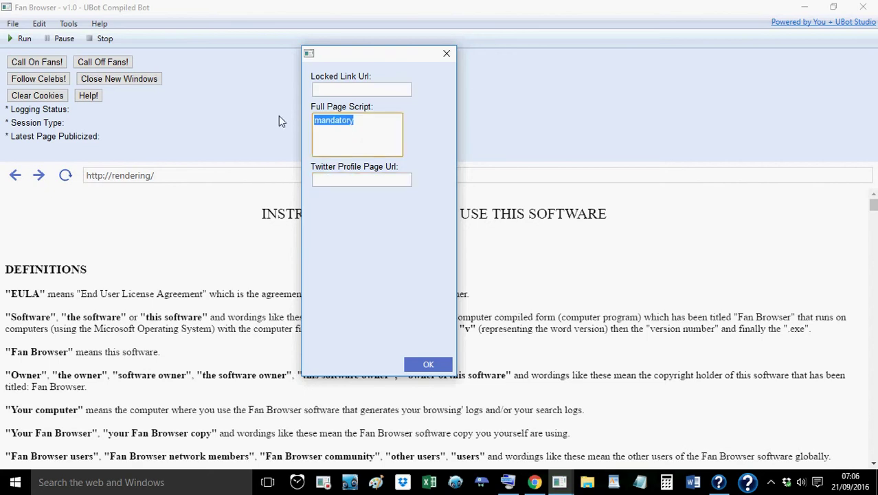
pyautogui.press('BackSpace')
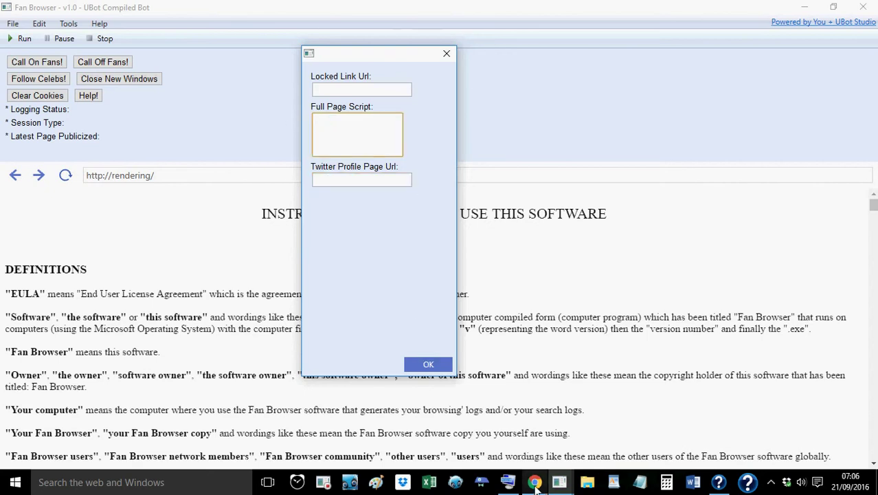
# Copy the selected AdFly exclude_domains script code in Chrome
pyautogui.click(535, 483)
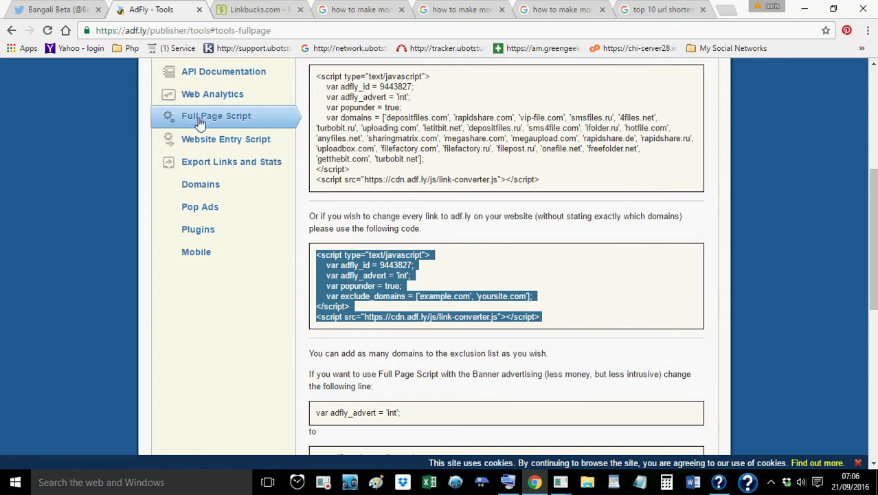
pyautogui.rightClick(372, 269)
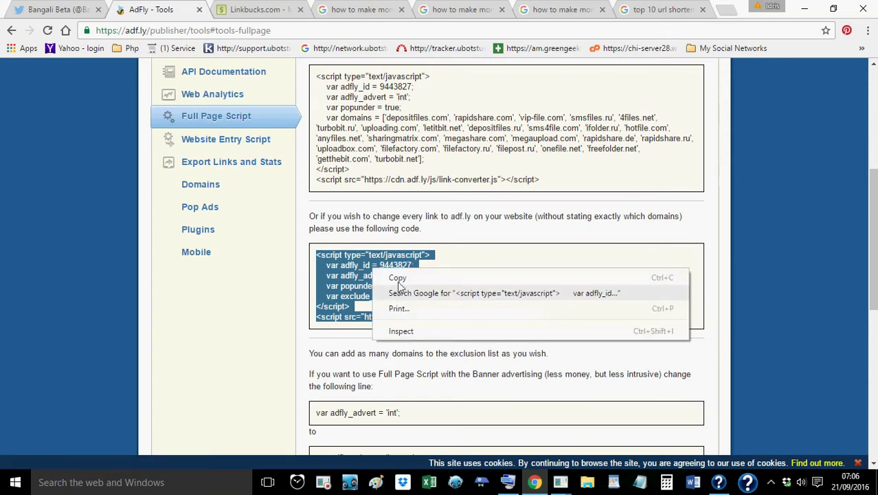
pyautogui.click(399, 281)
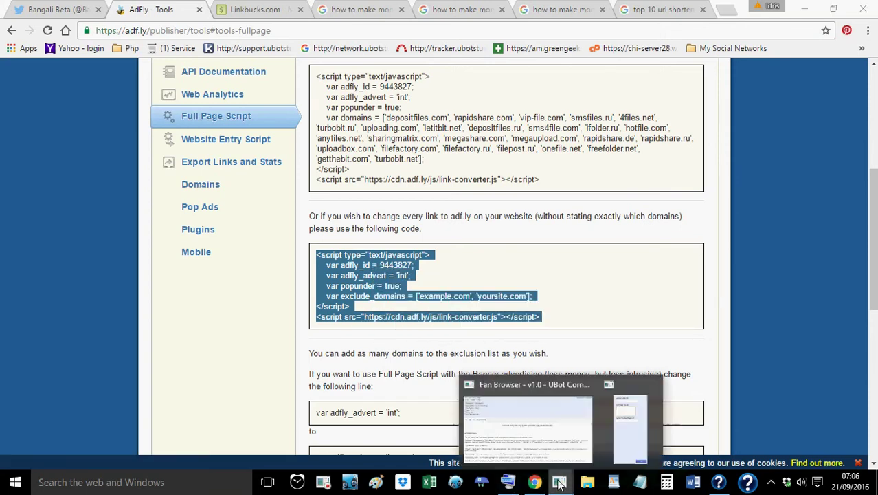
# Paste the AdFly script into Fan Browser's Full Page Script box
pyautogui.click(560, 485)
pyautogui.rightClick(349, 134)
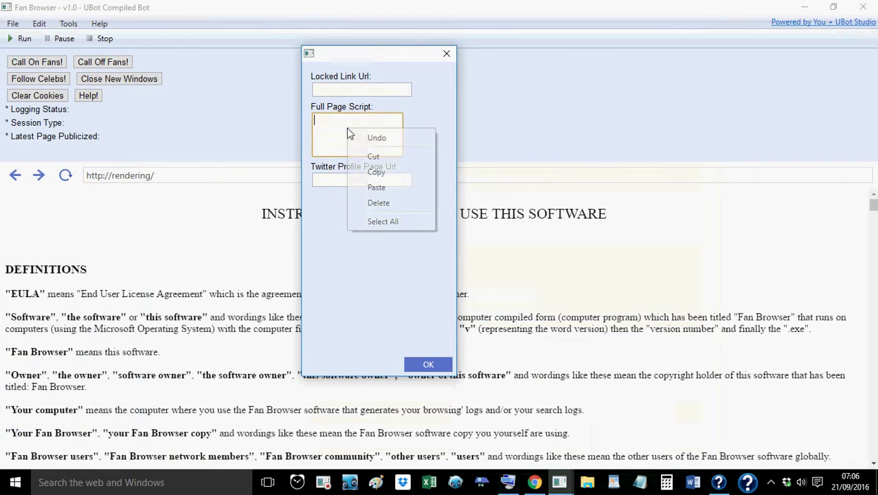
pyautogui.click(376, 188)
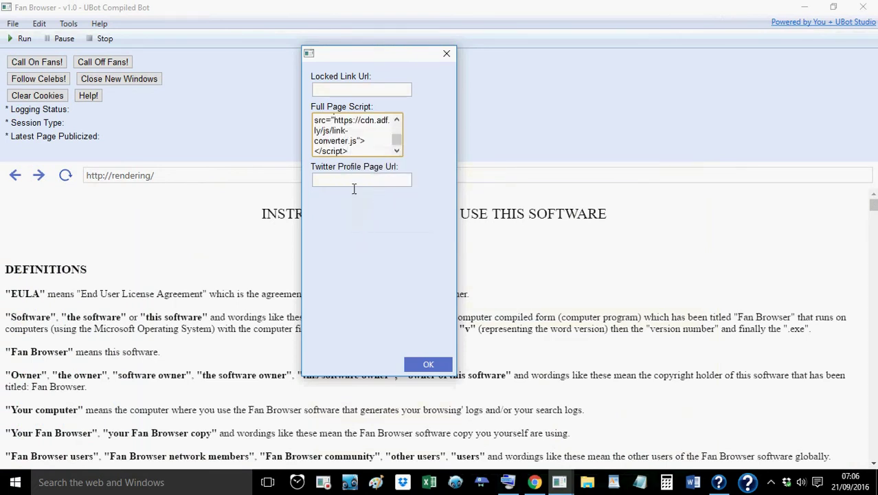
pyautogui.click(354, 183)
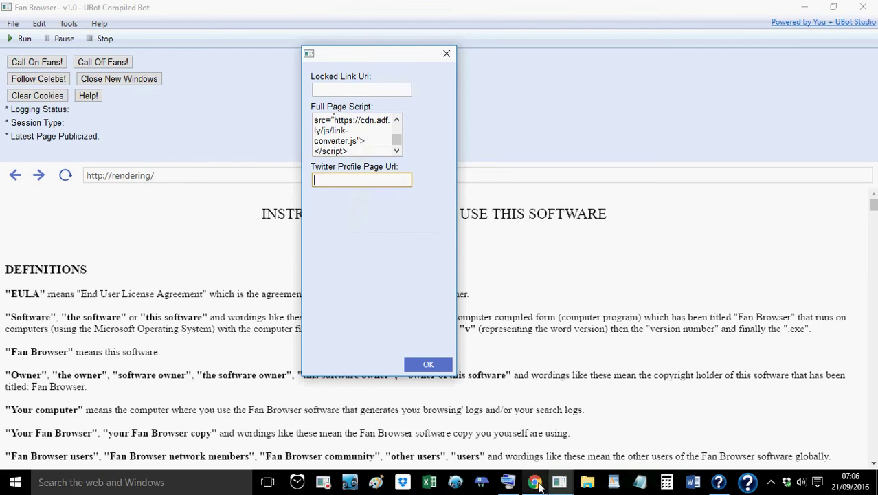
pyautogui.click(535, 483)
# Copy the Twitter profile page address from the browser's address bar
pyautogui.click(66, 11)
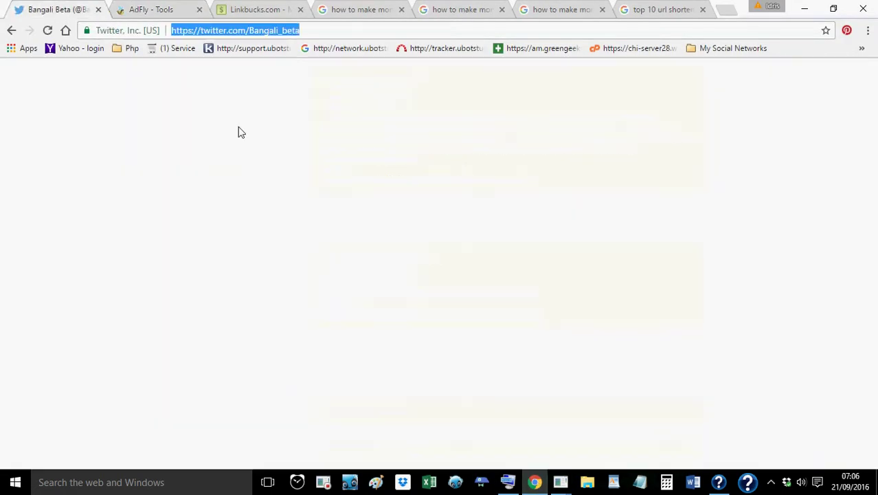
pyautogui.rightClick(277, 31)
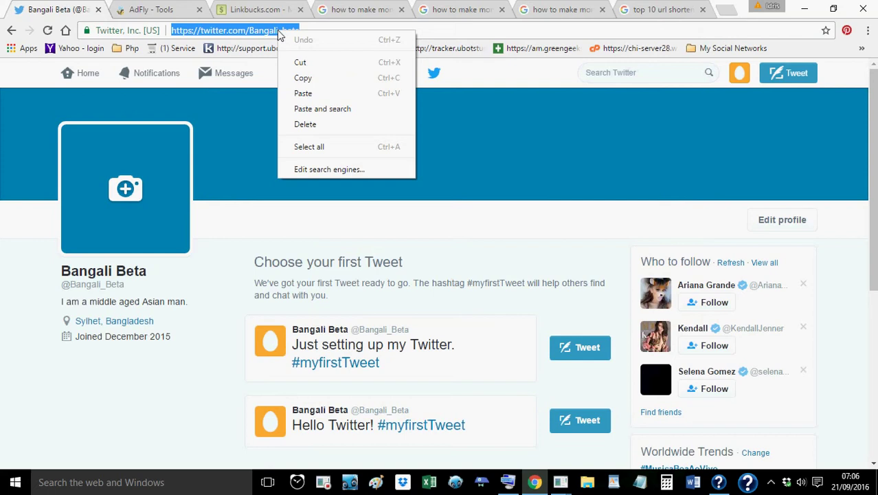
pyautogui.click(301, 78)
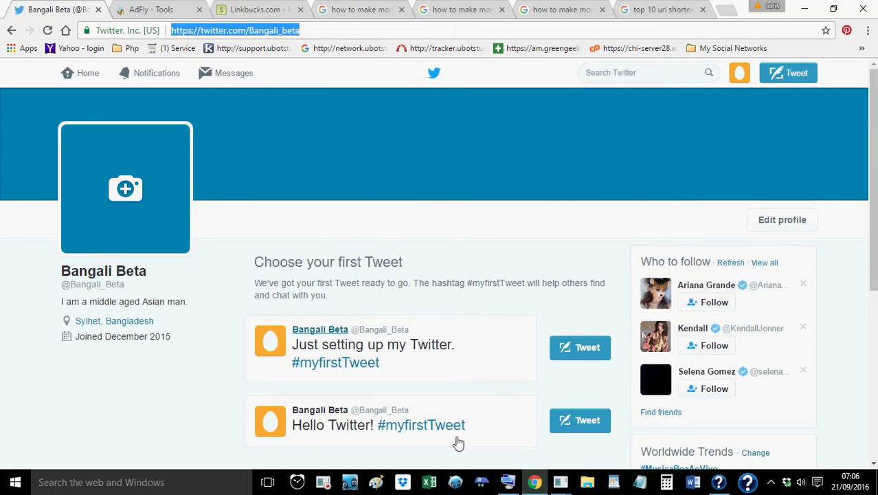
# Paste the profile address into Fan Browser's Twitter Profile Page Url field and save the details
pyautogui.click(566, 484)
pyautogui.click(629, 423)
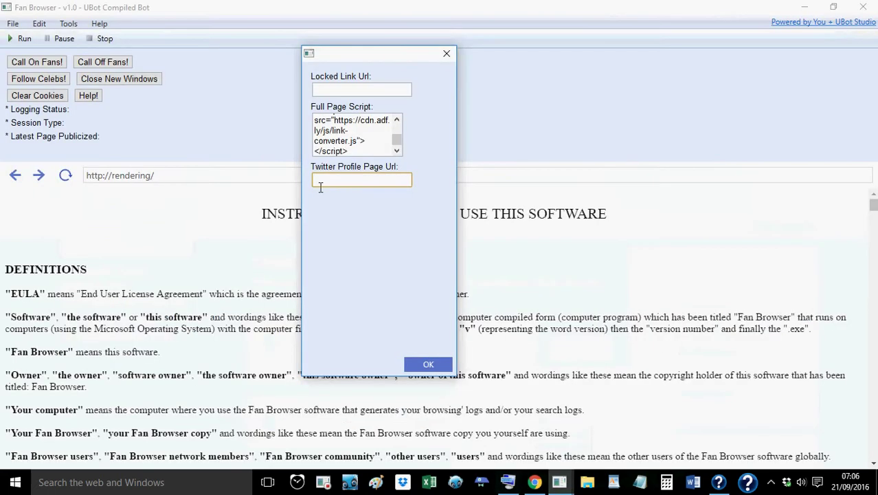
pyautogui.rightClick(321, 179)
pyautogui.click(347, 237)
pyautogui.click(429, 364)
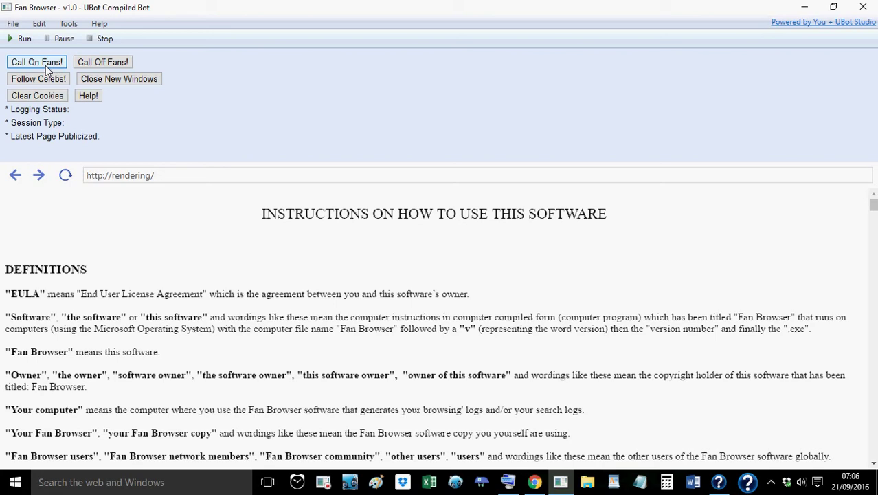
# Start 'Call On Fans!', which brings up the EULA alert
pyautogui.click(46, 66)
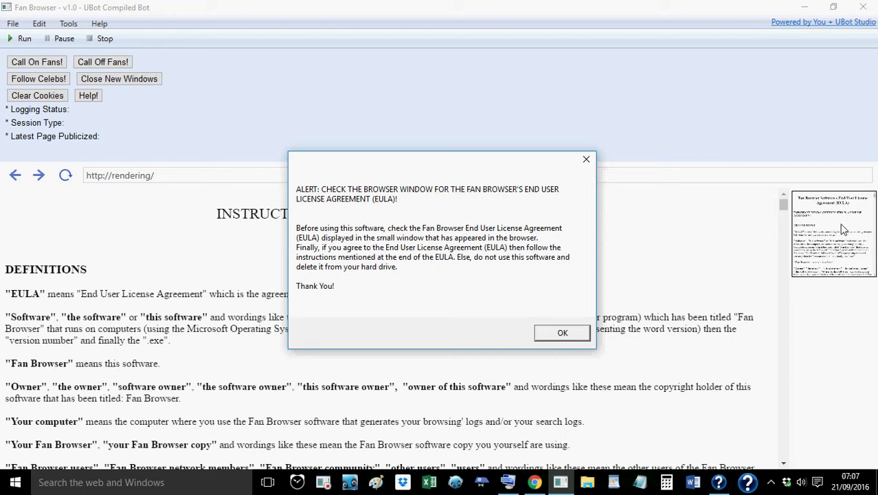
# Dismiss the EULA alert, show the agreement in the main view and scroll to its end
pyautogui.click(562, 333)
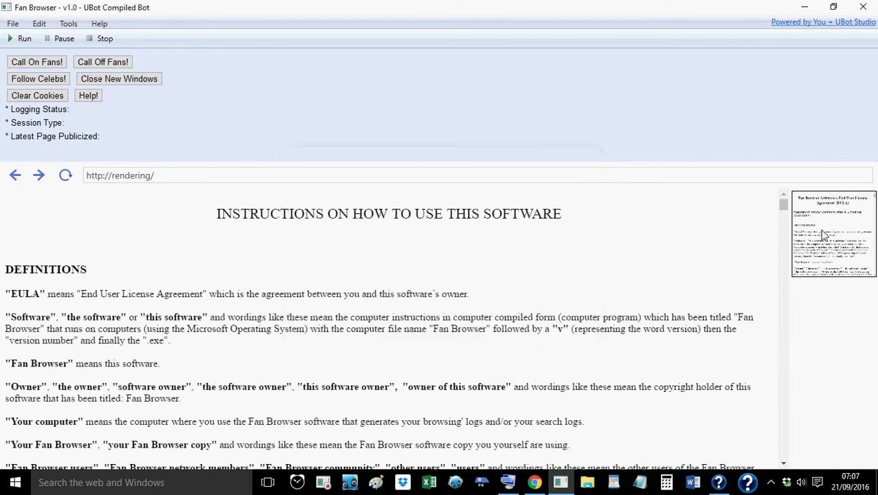
pyautogui.click(823, 234)
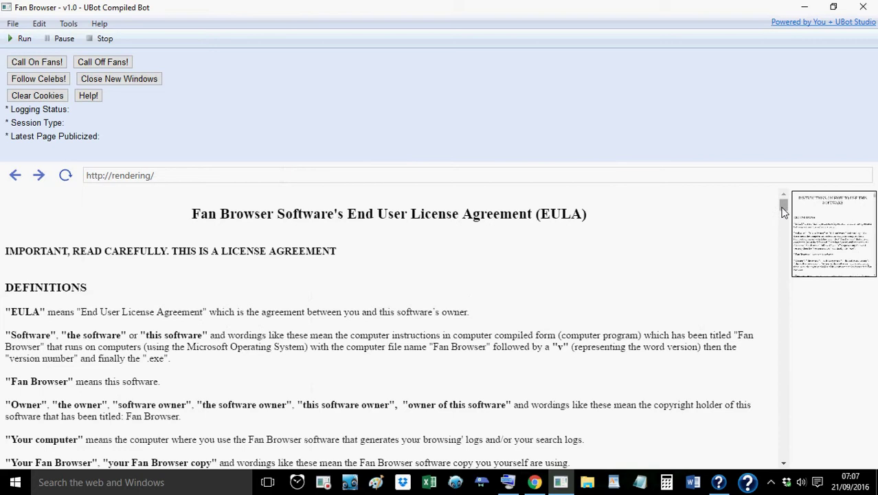
pyautogui.moveTo(784, 211); pyautogui.dragTo(787, 466)
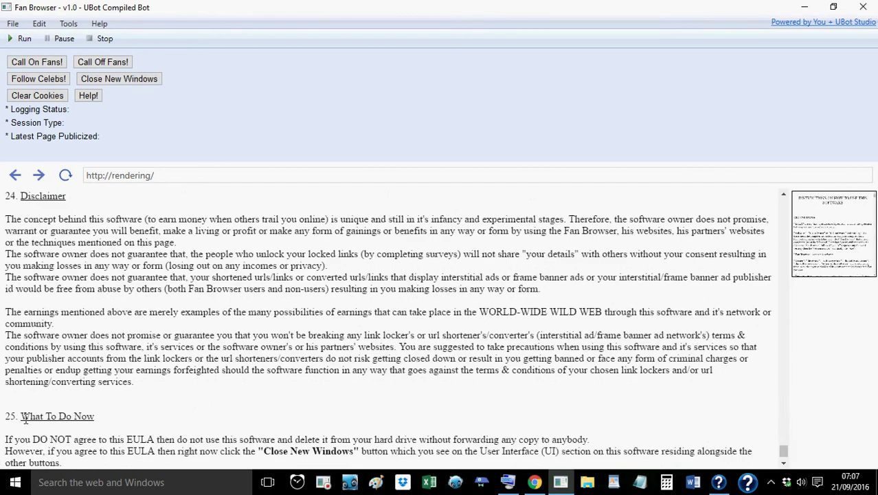
# Highlight the final paragraph of section 25, What To Do Now
pyautogui.moveTo(21, 415); pyautogui.dragTo(185, 443)
pyautogui.scroll(-1, 131, 414)
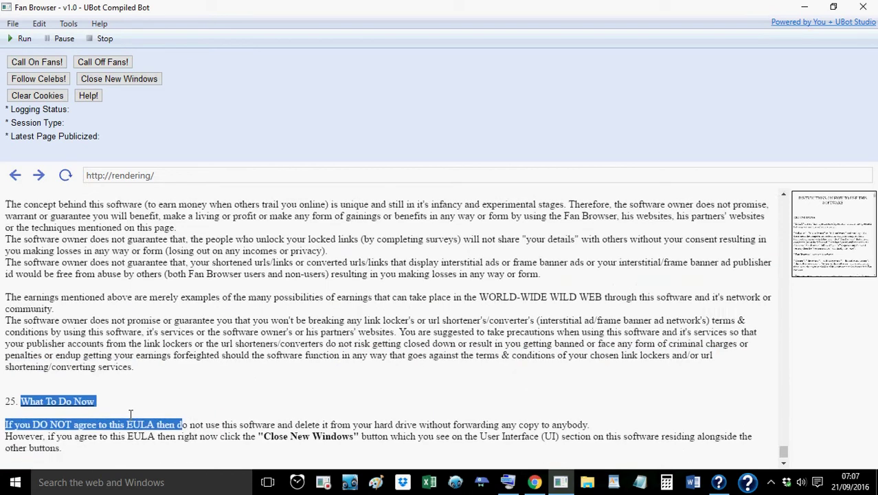
pyautogui.click(152, 413)
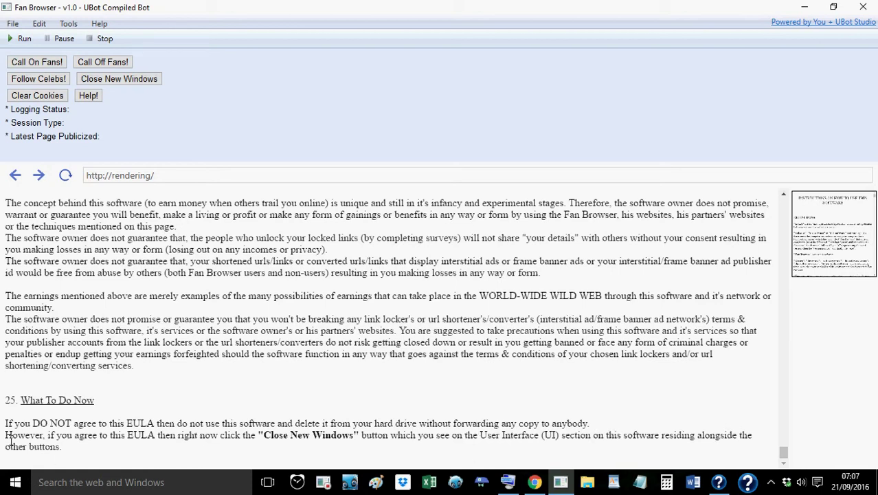
pyautogui.moveTo(10, 440); pyautogui.dragTo(79, 466)
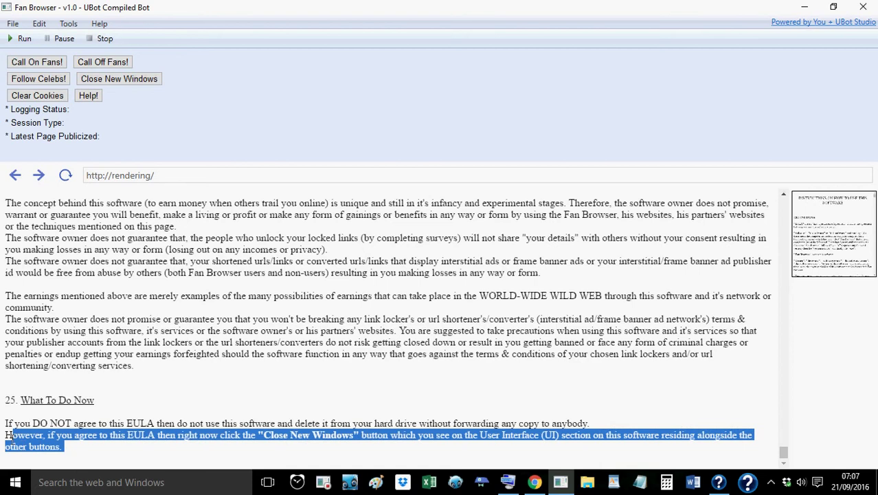
pyautogui.moveTo(7, 438); pyautogui.dragTo(81, 454)
# Answer 'yes' in the EULA agreement prompt, using the On-Screen Keyboard, and confirm
pyautogui.click(108, 84)
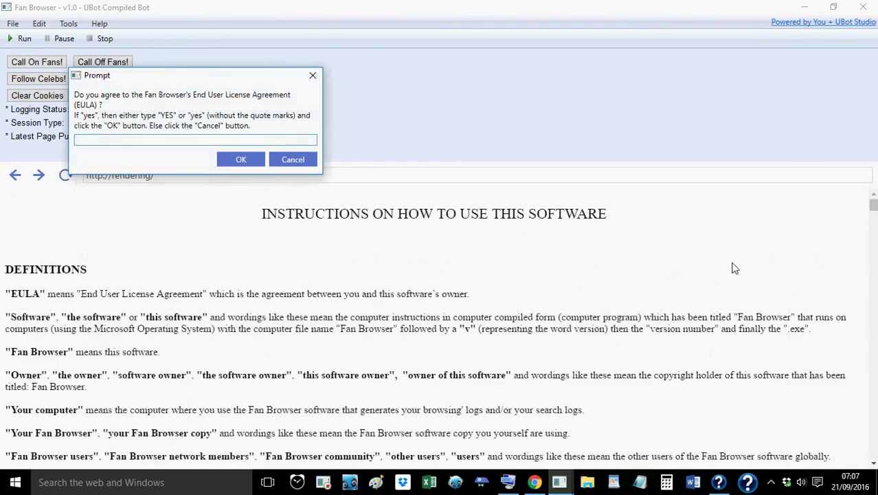
pyautogui.moveTo(112, 76); pyautogui.dragTo(276, 91)
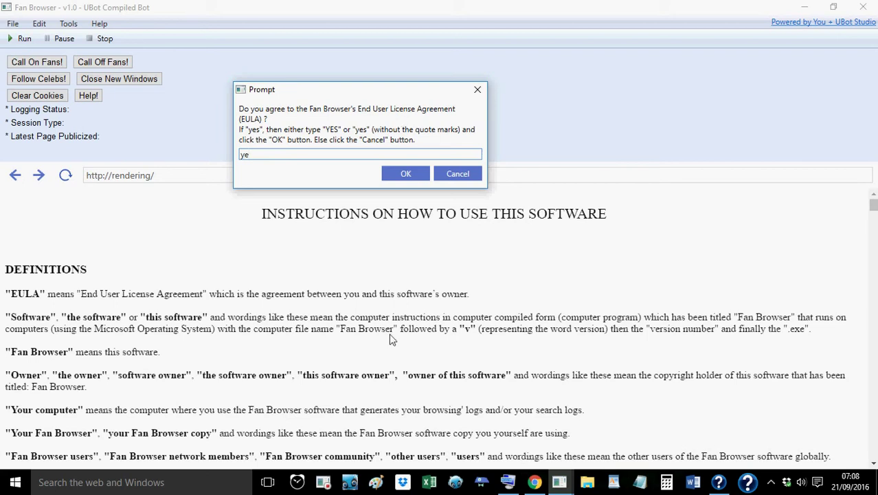
pyautogui.click(513, 481)
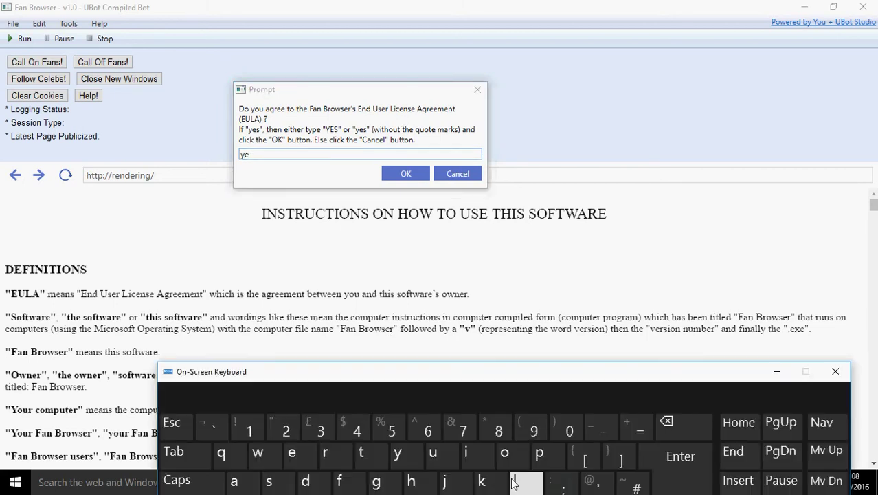
pyautogui.click(261, 154)
pyautogui.click(282, 481)
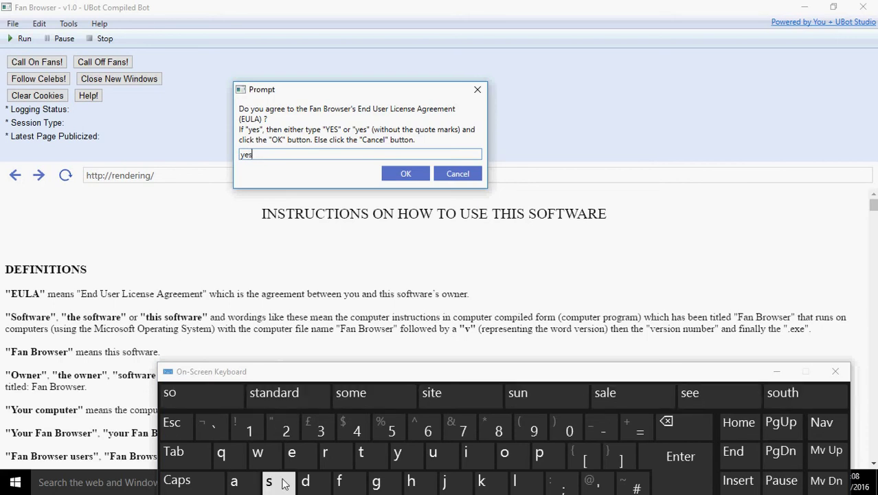
pyautogui.click(778, 372)
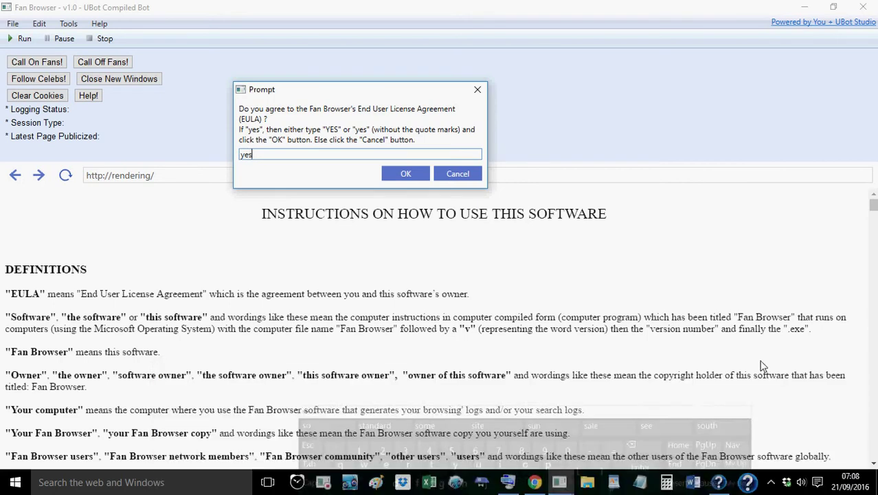
pyautogui.click(405, 176)
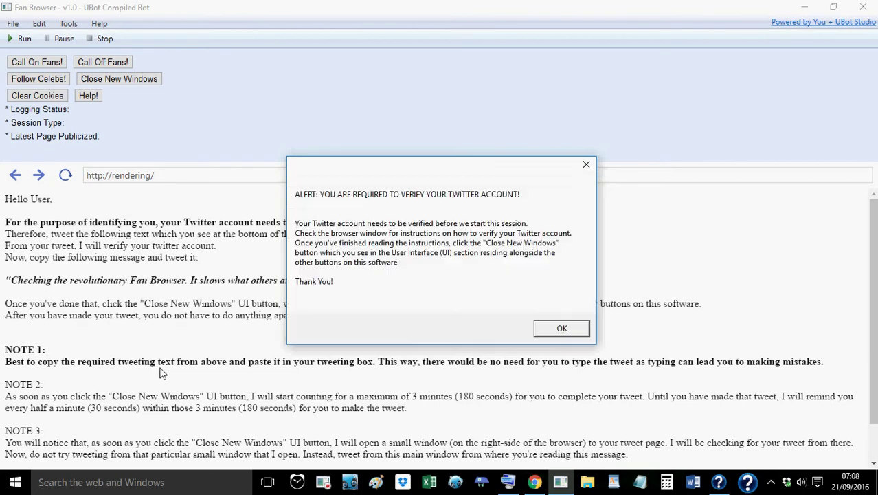
# Dismiss the verification alert and highlight the required 'Checking the revolutionary Fan Browser…' tweet line
pyautogui.click(551, 330)
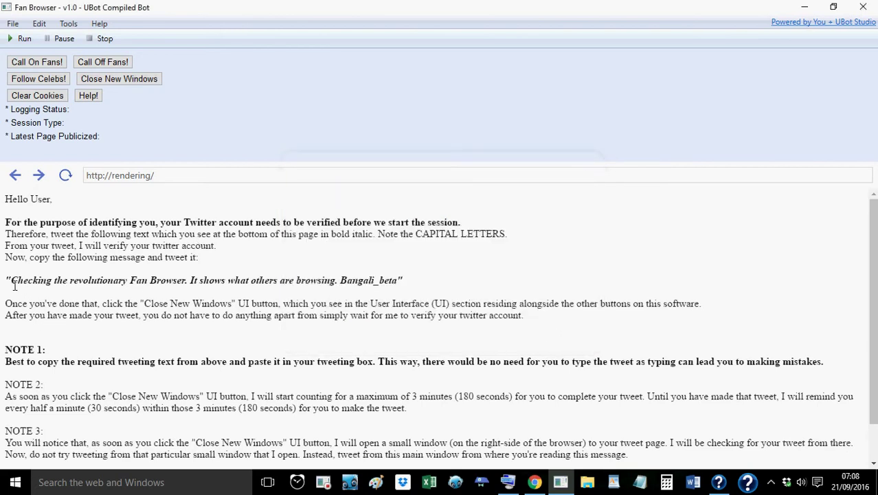
pyautogui.moveTo(16, 285); pyautogui.dragTo(84, 288)
pyautogui.click(408, 280)
pyautogui.moveTo(6, 287); pyautogui.dragTo(16, 289)
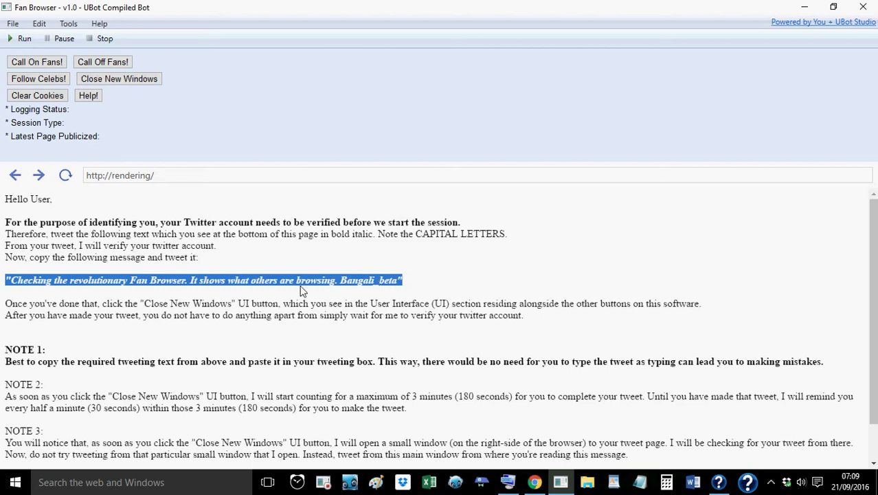
# Copy the highlighted tweet text to the clipboard
pyautogui.rightClick(262, 279)
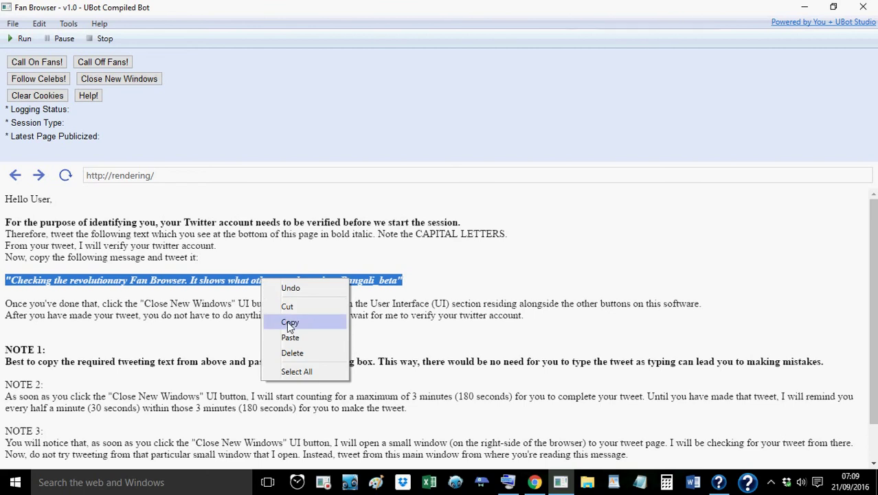
pyautogui.click(288, 324)
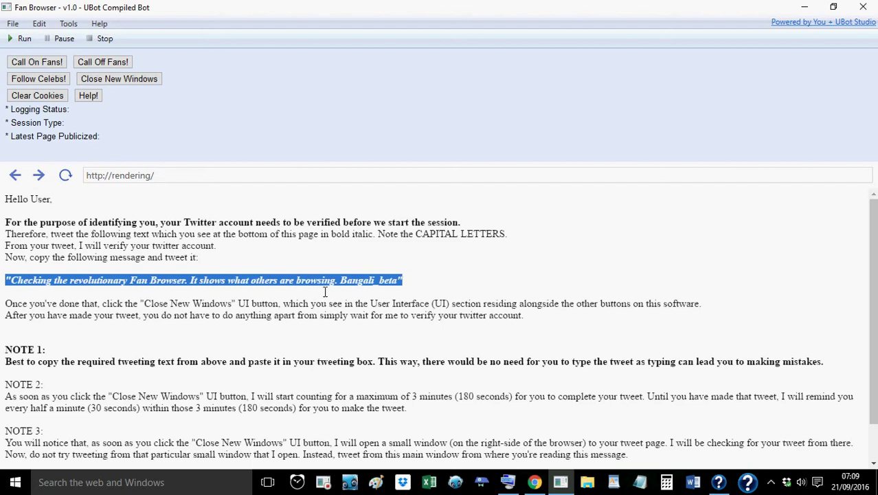
pyautogui.rightClick(303, 284)
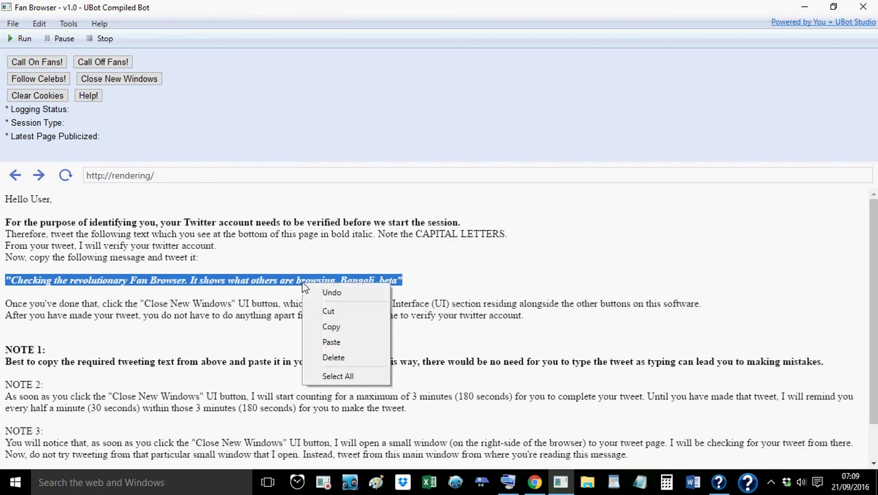
pyautogui.click(331, 328)
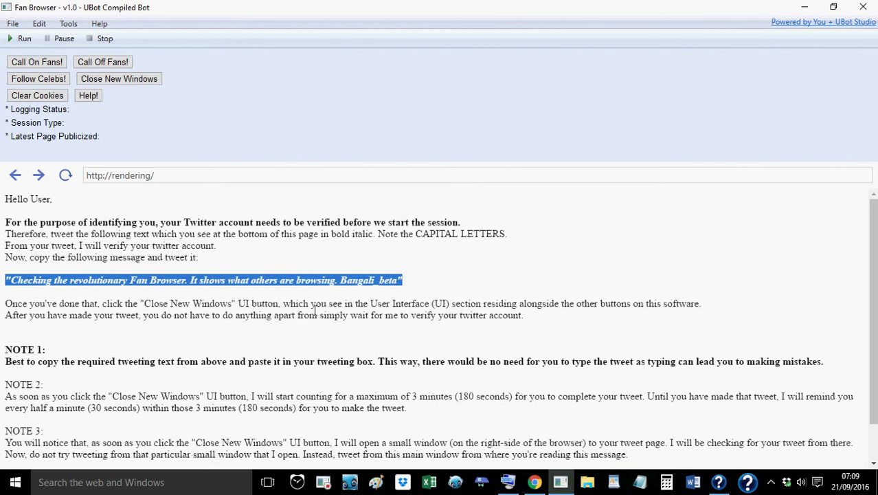
pyautogui.scroll(-2, 238, 290)
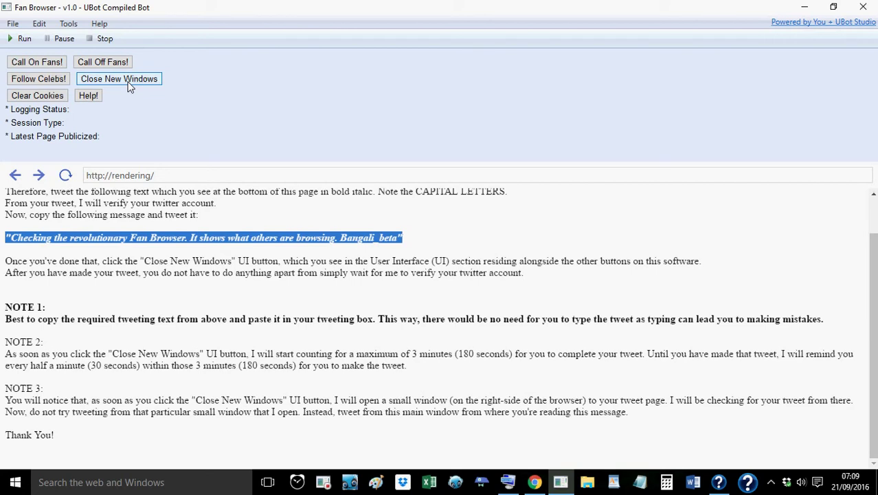
# Start the tweet verification check and enter twitter.com as the new address
pyautogui.moveTo(140, 262); pyautogui.dragTo(243, 267)
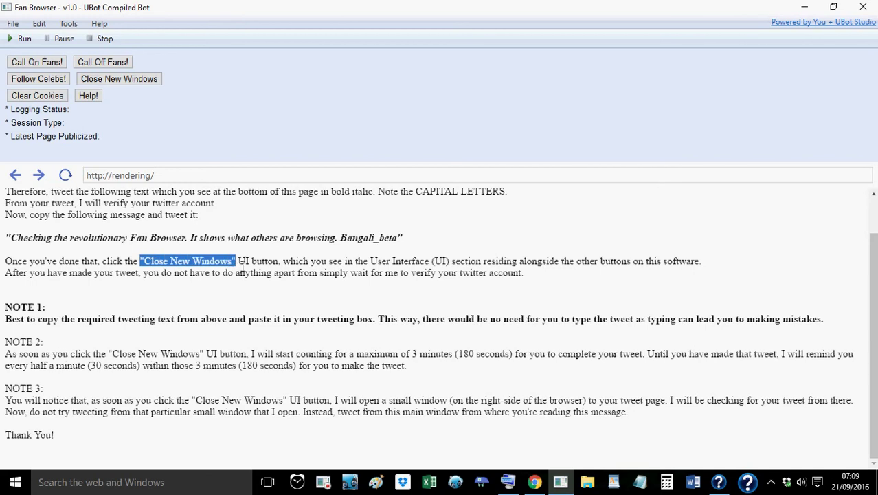
pyautogui.click(122, 80)
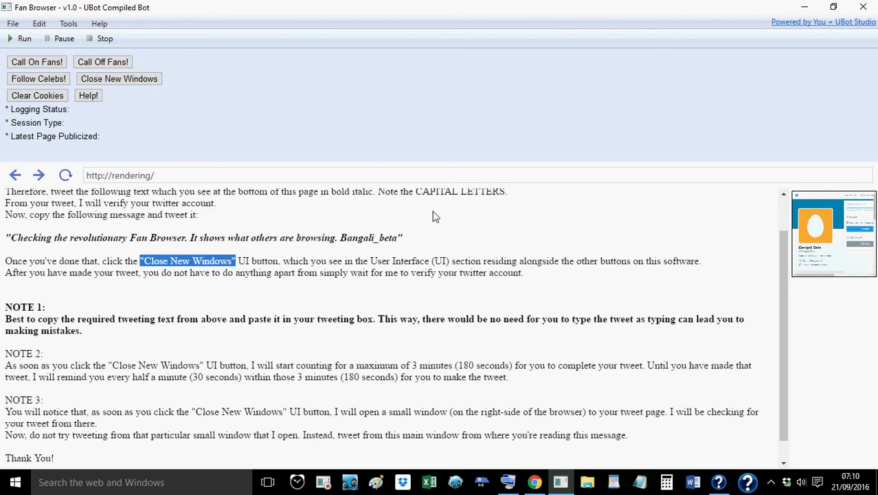
pyautogui.click(446, 182)
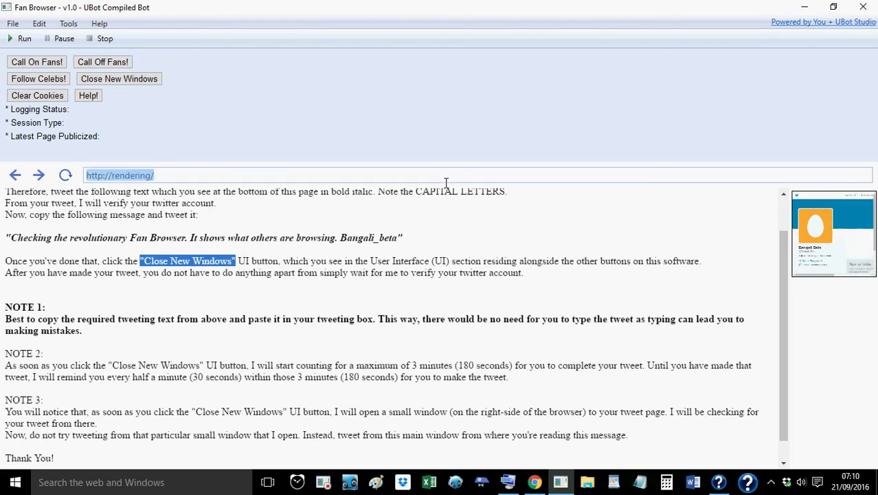
pyautogui.write('twitter')
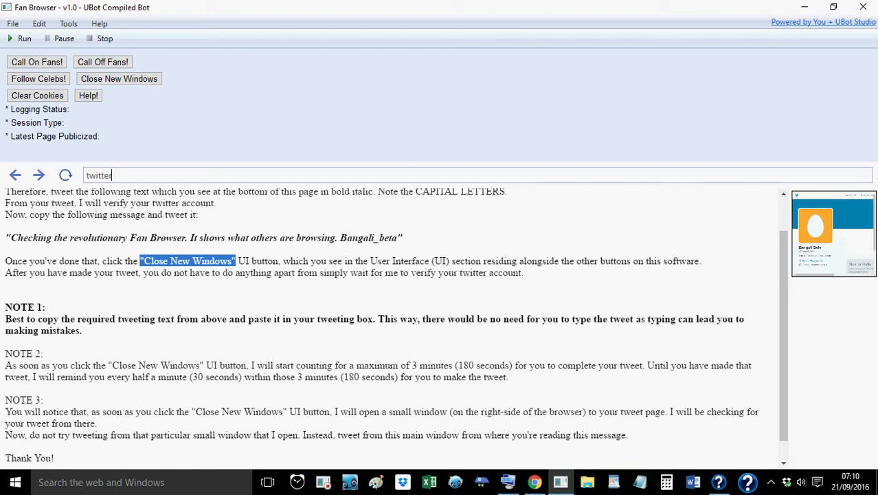
pyautogui.write('.com')
# Swap the Twitter profile into the main view, then swap the instructions page back
pyautogui.click(827, 235)
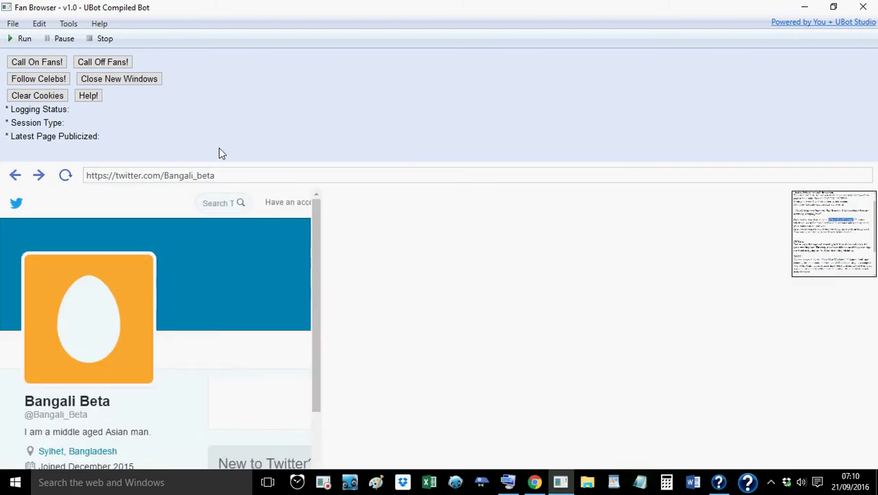
pyautogui.click(231, 180)
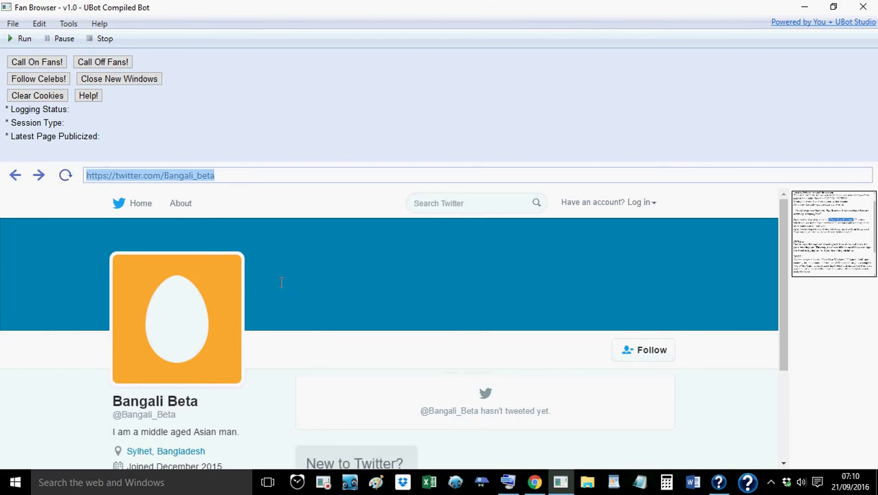
pyautogui.click(831, 226)
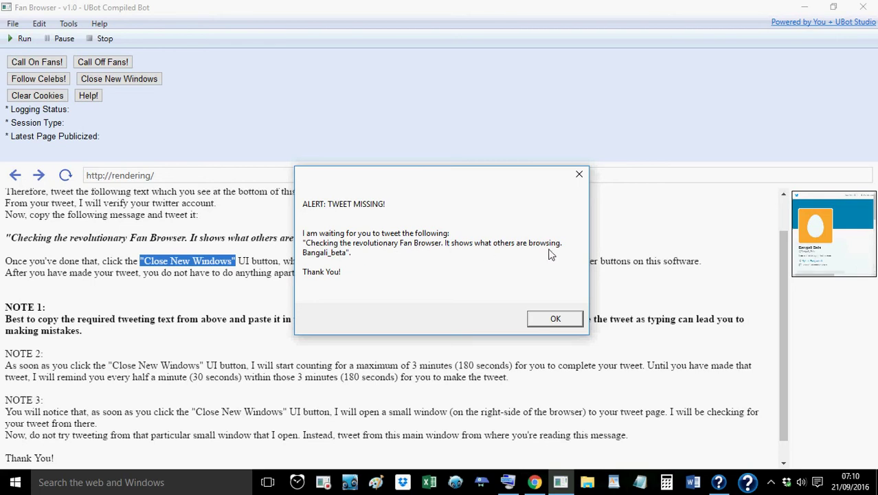
# Dismiss the TWEET MISSING alert and load twitter.com from the address bar
pyautogui.click(556, 317)
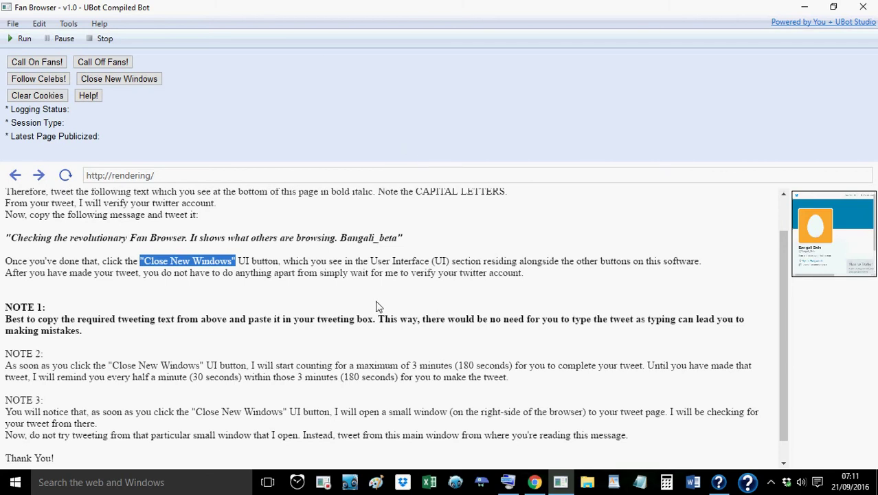
pyautogui.click(279, 180)
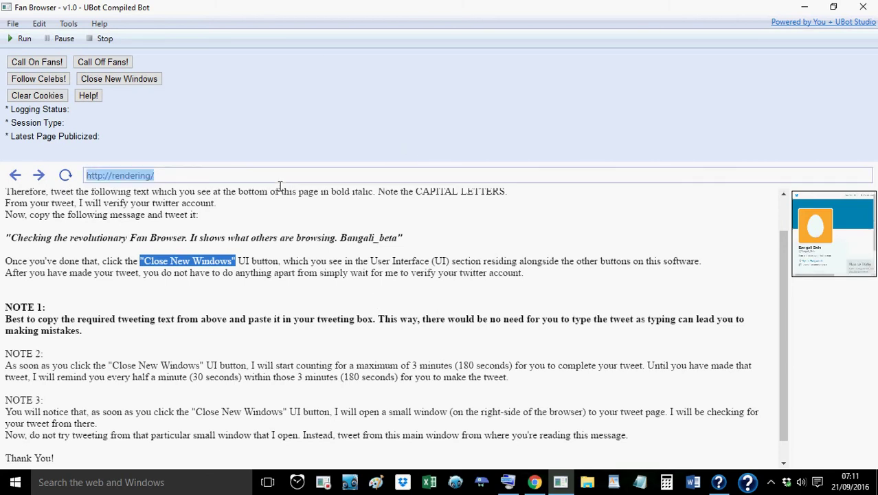
pyautogui.write('twitter.com')
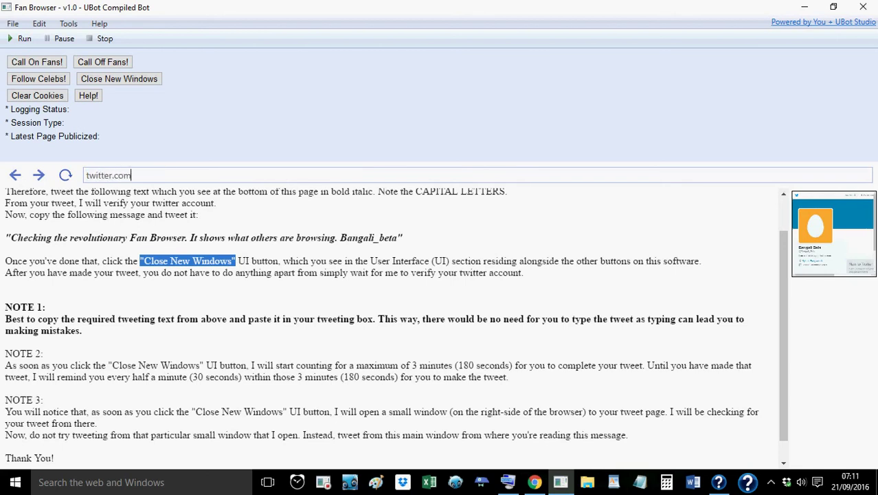
pyautogui.press('Return')
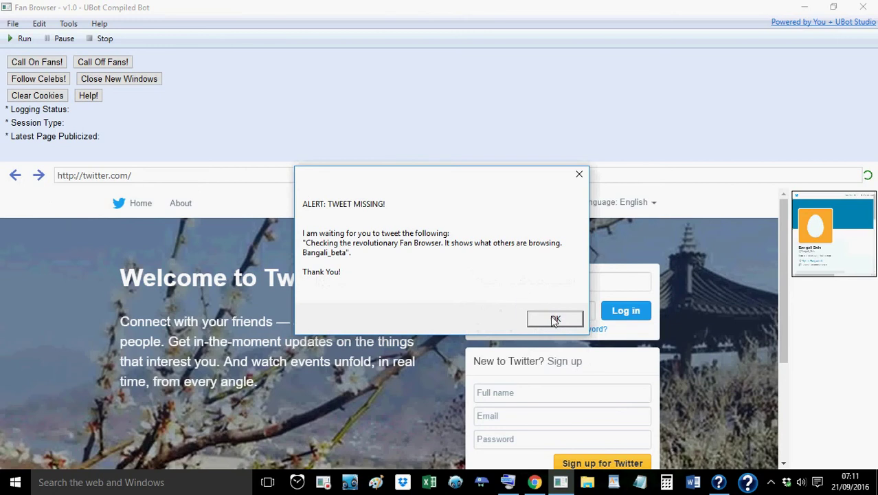
# Dismiss the alert and enter the Twitter account's username
pyautogui.click(554, 319)
pyautogui.click(546, 283)
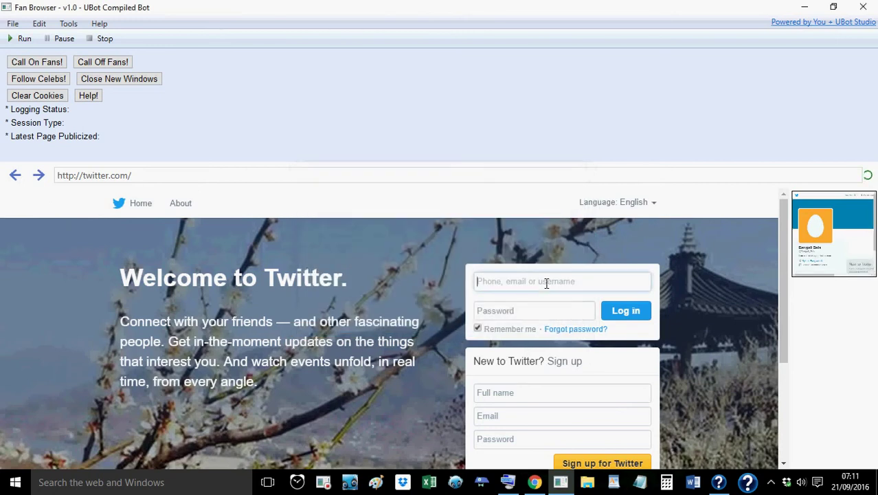
pyautogui.write('Bangali')
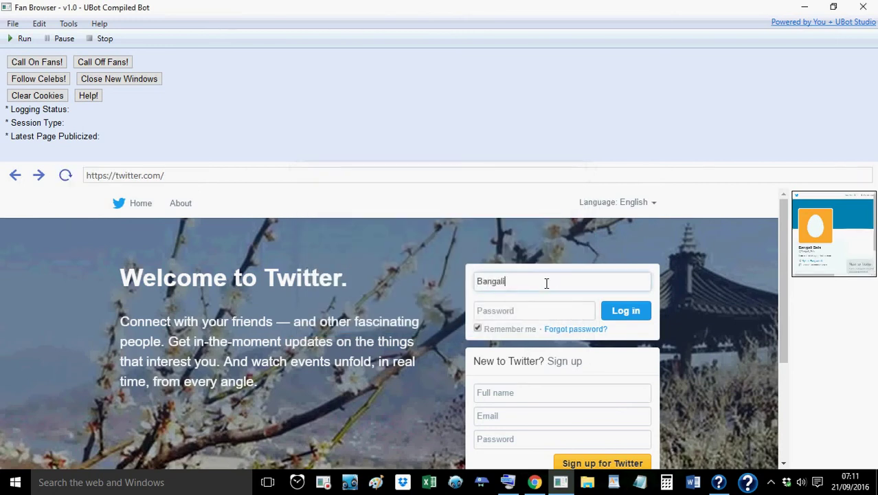
pyautogui.write('_Beta')
# Enter the account password, partly via the On-Screen Keyboard, and log in to Twitter
pyautogui.click(528, 316)
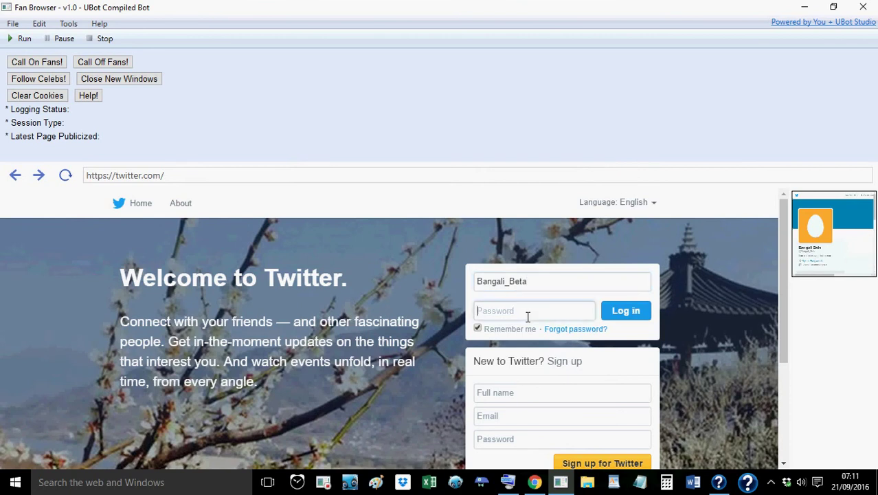
pyautogui.write('••')
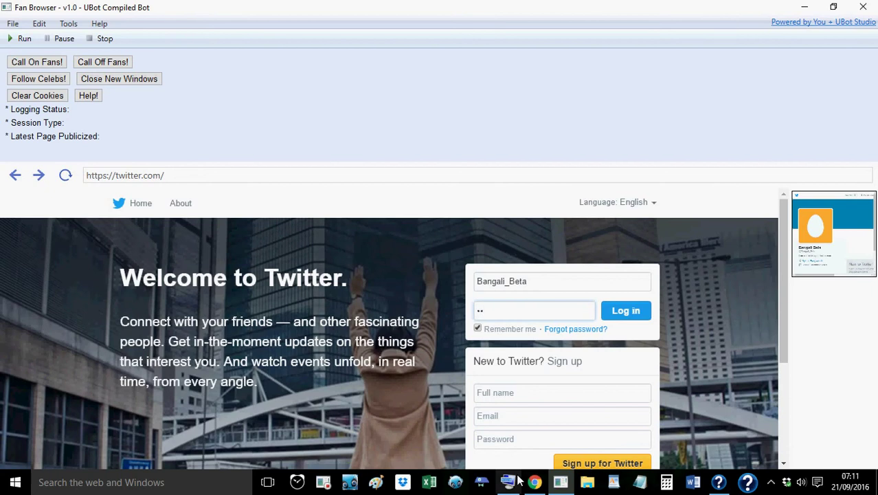
pyautogui.click(514, 482)
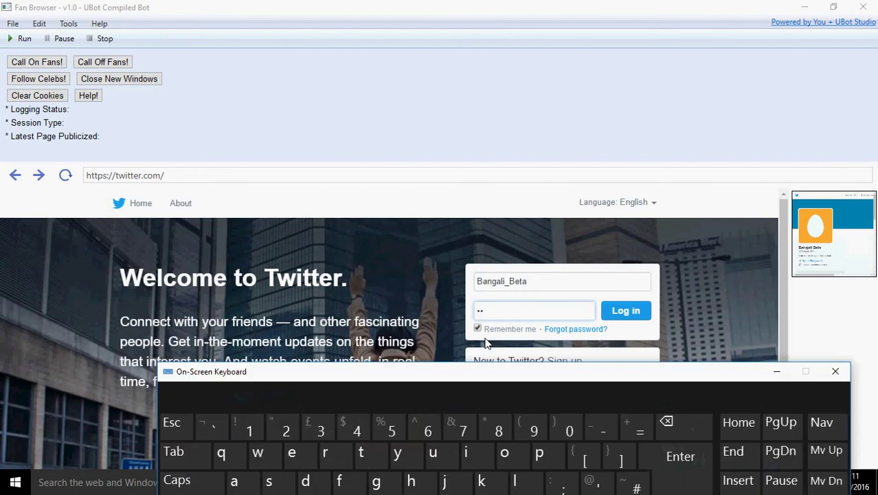
pyautogui.click(270, 481)
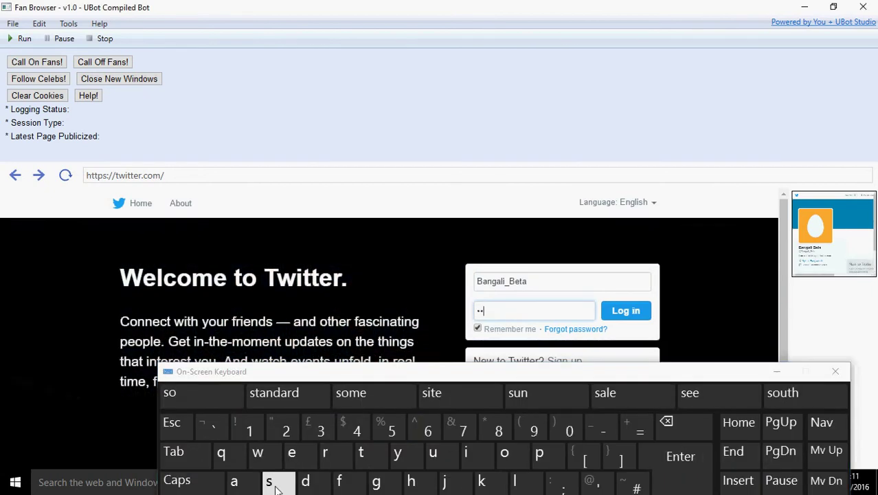
pyautogui.click(778, 372)
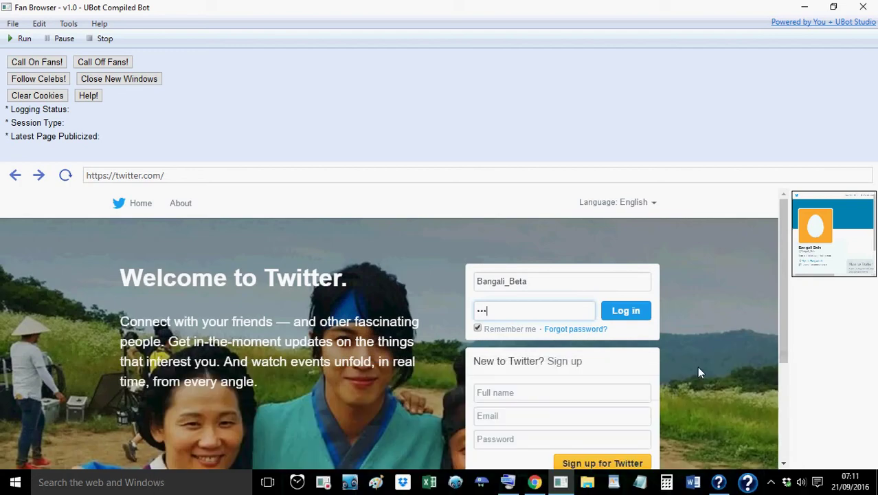
pyautogui.write('•••')
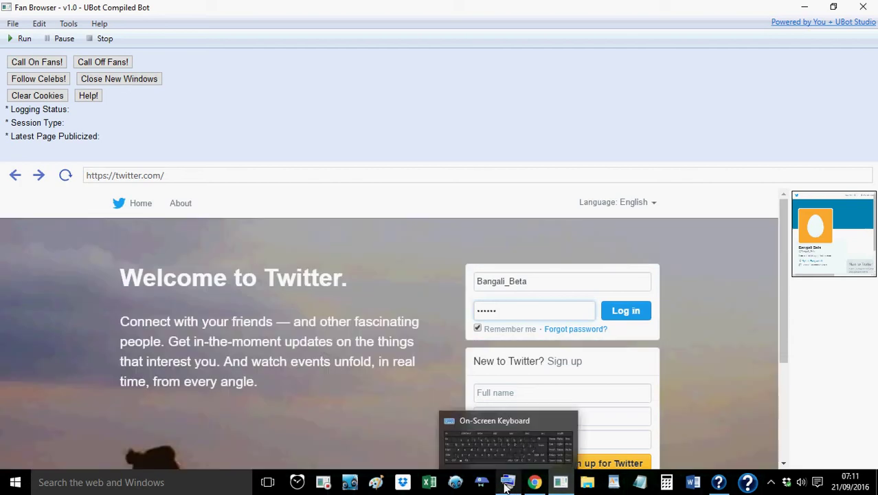
pyautogui.click(507, 484)
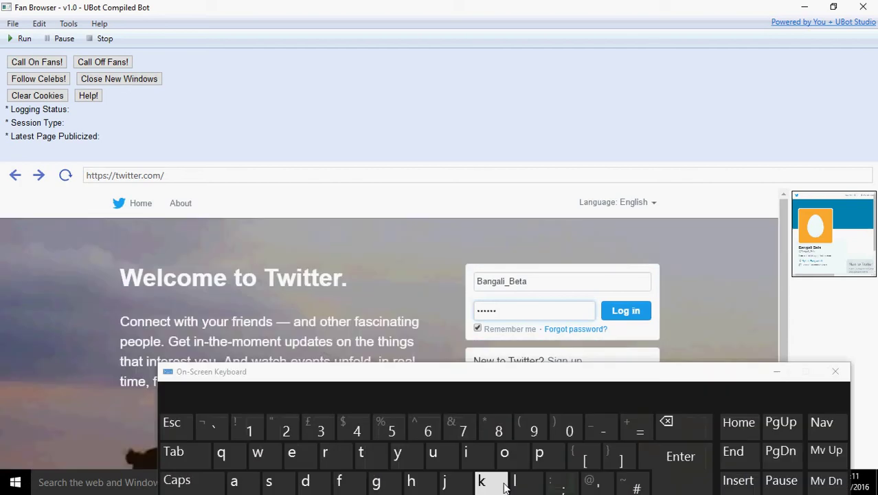
pyautogui.click(292, 453)
pyautogui.click(275, 482)
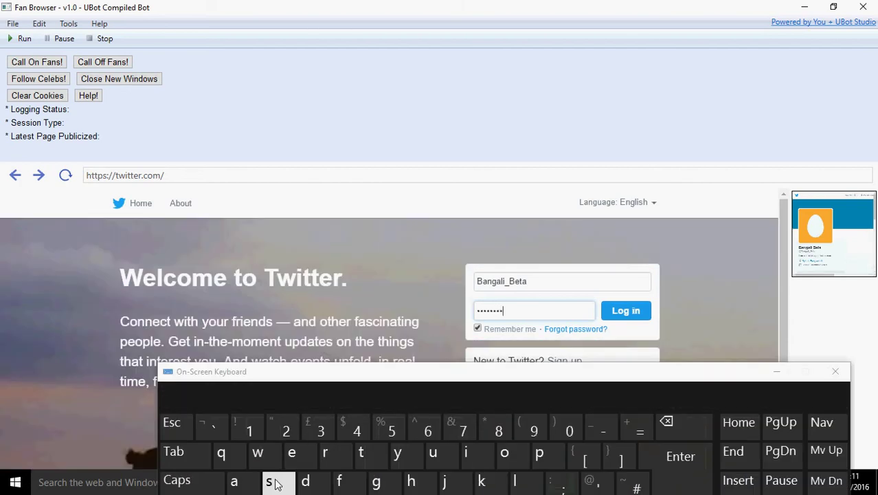
pyautogui.click(776, 370)
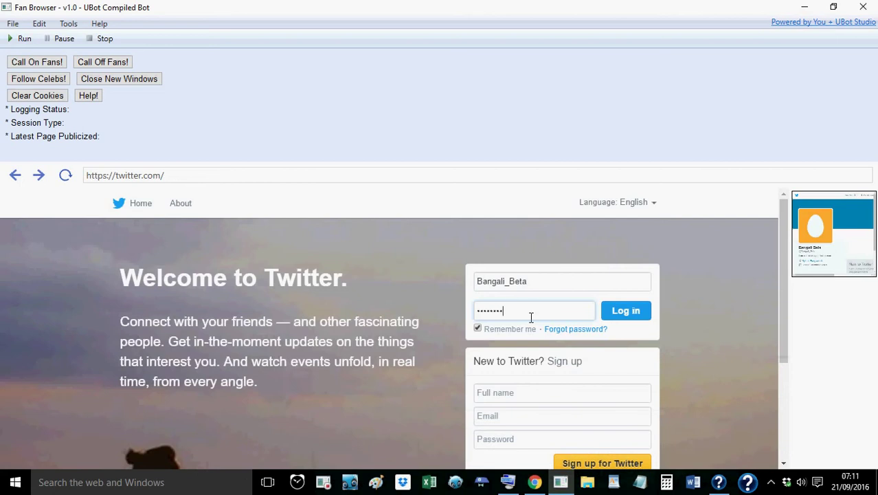
pyautogui.write('•')
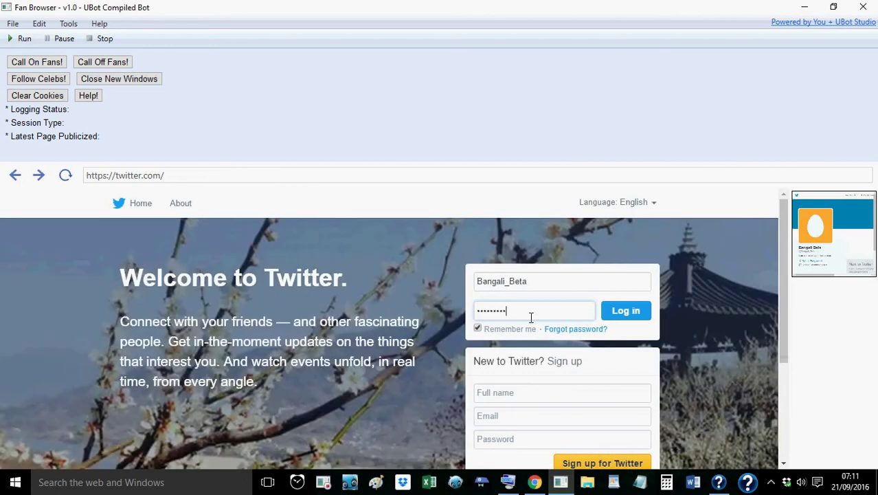
pyautogui.write('•')
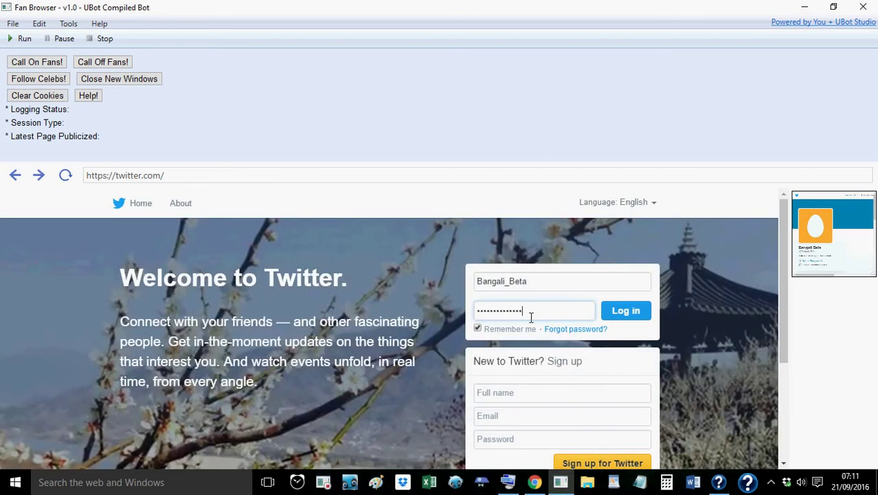
pyautogui.click(639, 314)
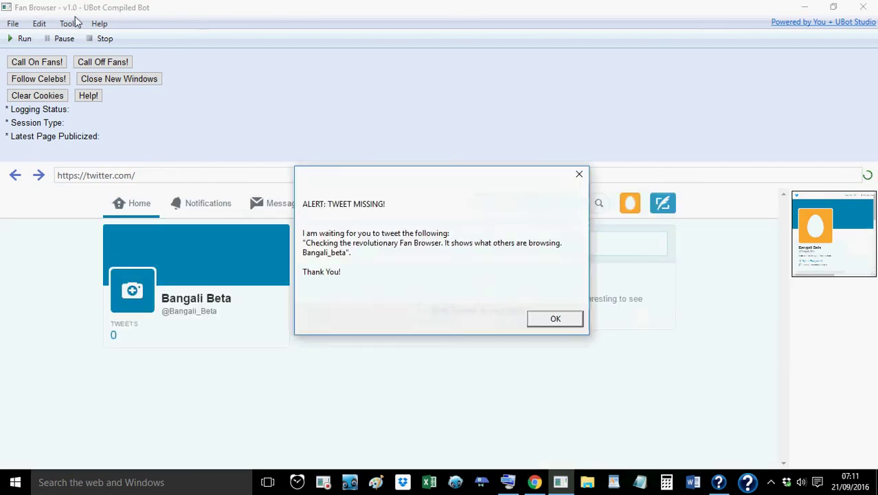
# Open a new tweet and paste 'Checking the revolutionary Fan Browser. It shows what others are browsing.'
pyautogui.click(556, 319)
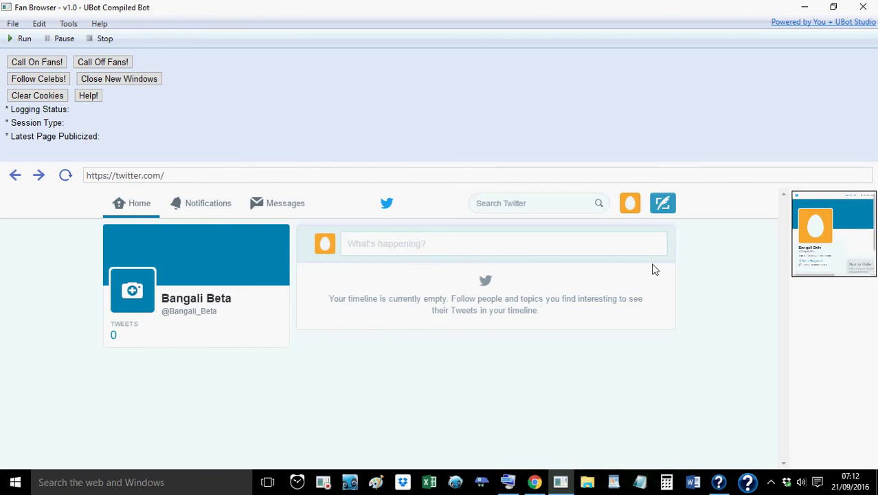
pyautogui.click(670, 208)
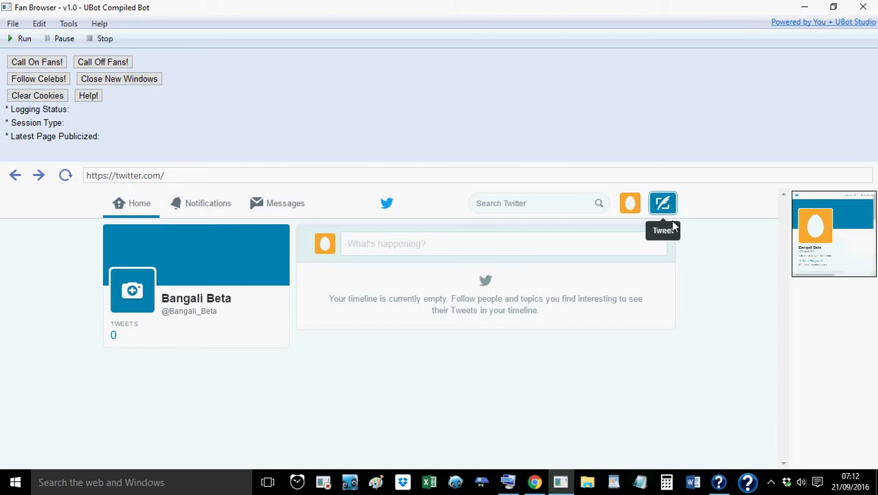
pyautogui.click(668, 207)
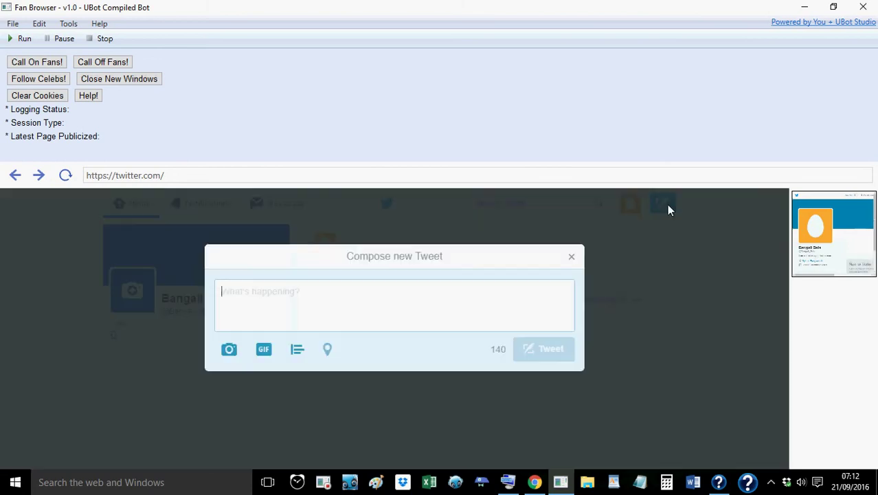
pyautogui.rightClick(421, 309)
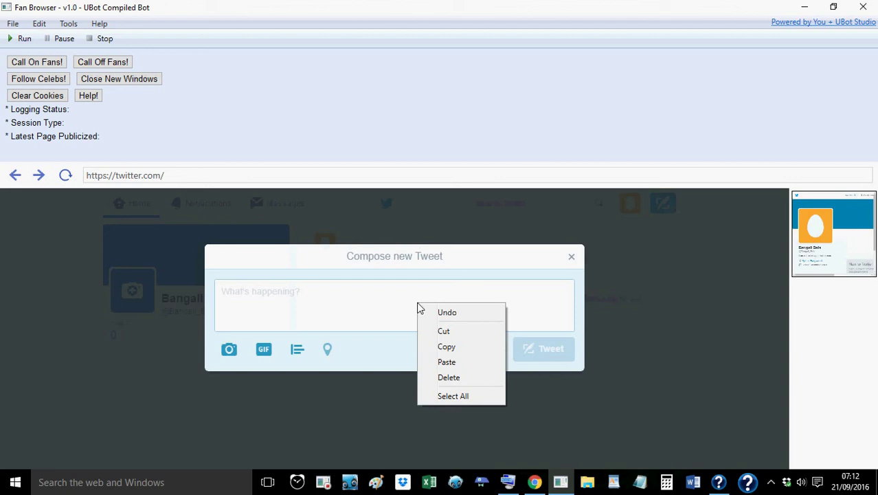
pyautogui.click(447, 362)
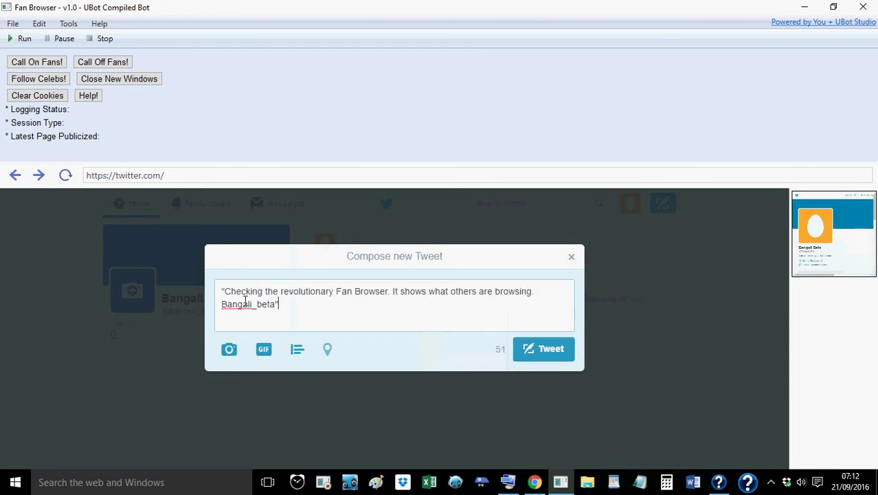
# Select and deselect the pasted tweet lines to check the text
pyautogui.moveTo(304, 311); pyautogui.dragTo(216, 286)
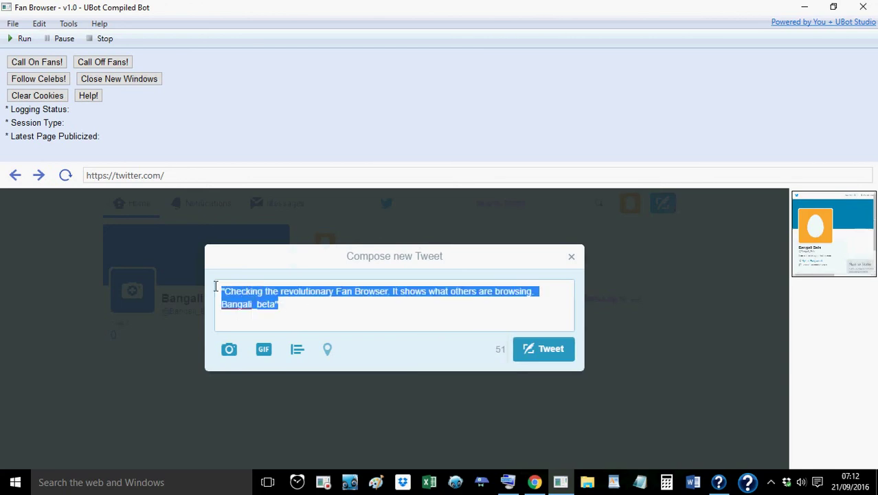
pyautogui.click(298, 314)
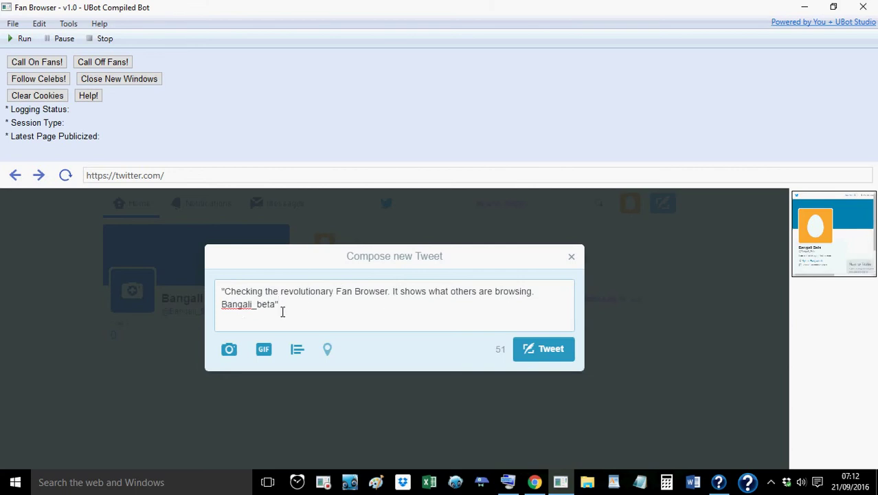
pyautogui.moveTo(281, 310); pyautogui.dragTo(214, 308)
pyautogui.click(339, 306)
# Post the tweet and acknowledge the TWITTER ACCOUNT VERIFICATION PASS alert
pyautogui.click(539, 350)
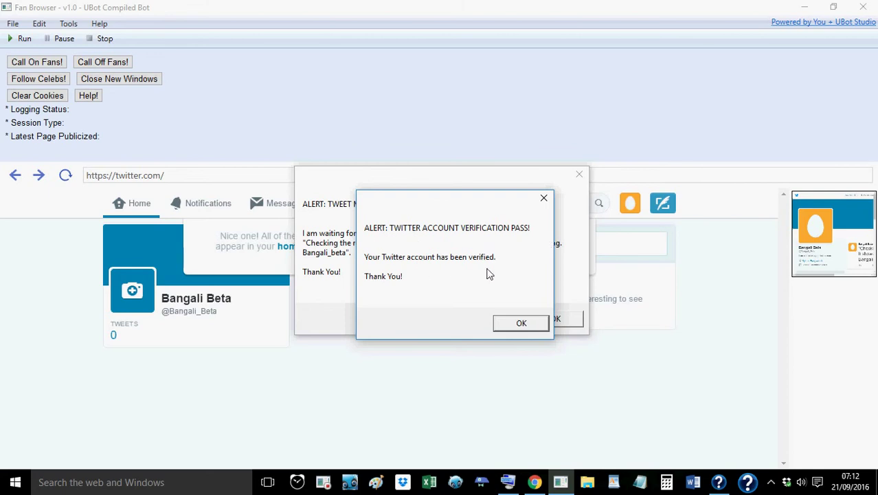
pyautogui.click(516, 323)
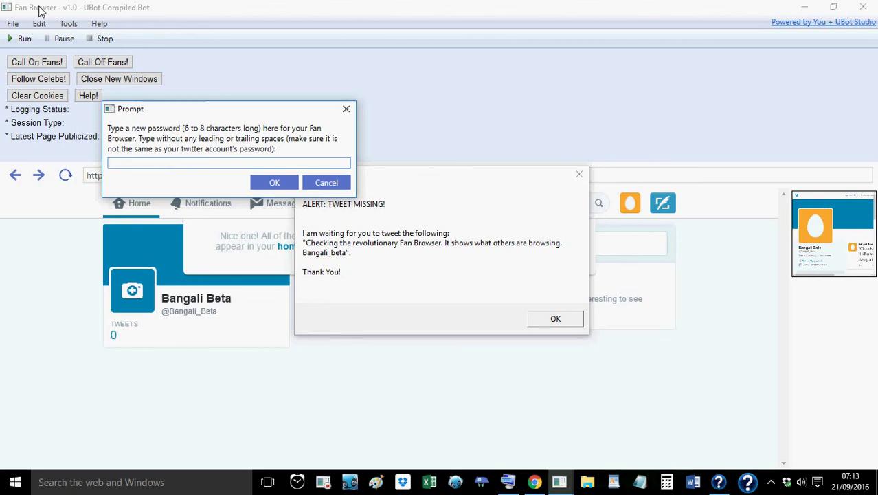
# Enter a new six-character Fan Browser password and retype it to confirm
pyautogui.click(163, 166)
pyautogui.write('123456')
pyautogui.moveTo(158, 167); pyautogui.dragTo(108, 165)
pyautogui.click(275, 183)
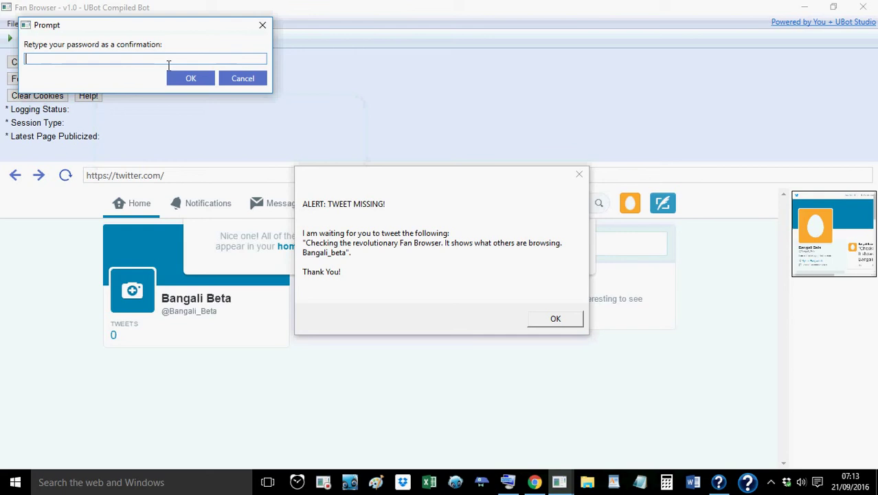
pyautogui.write('123456')
pyautogui.click(194, 80)
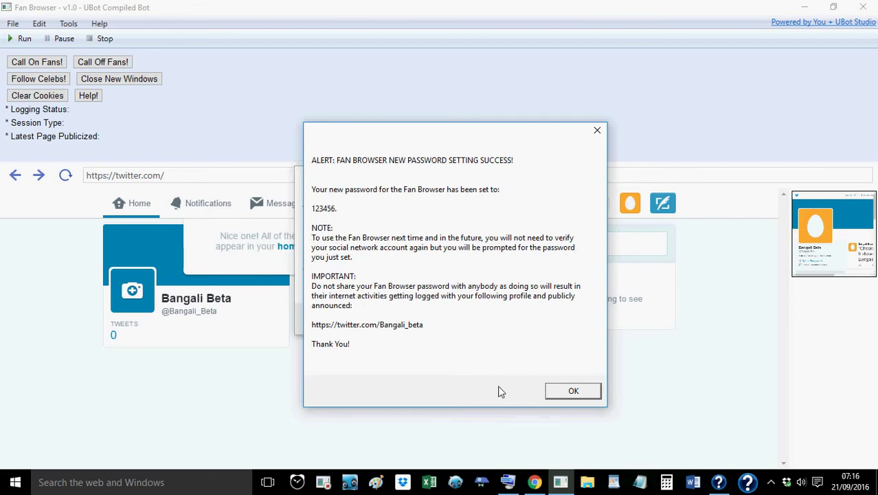
# Dismiss the password-success and TWEET MISSING alerts, then select the current web address
pyautogui.click(570, 391)
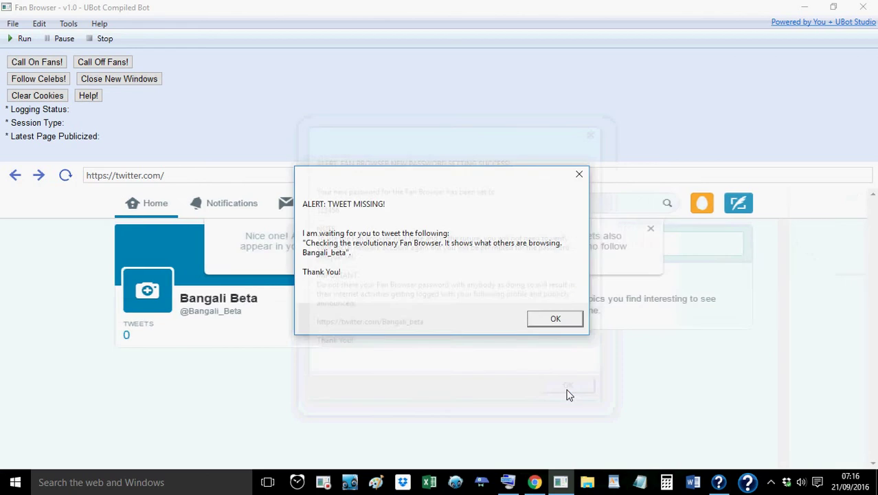
pyautogui.click(554, 324)
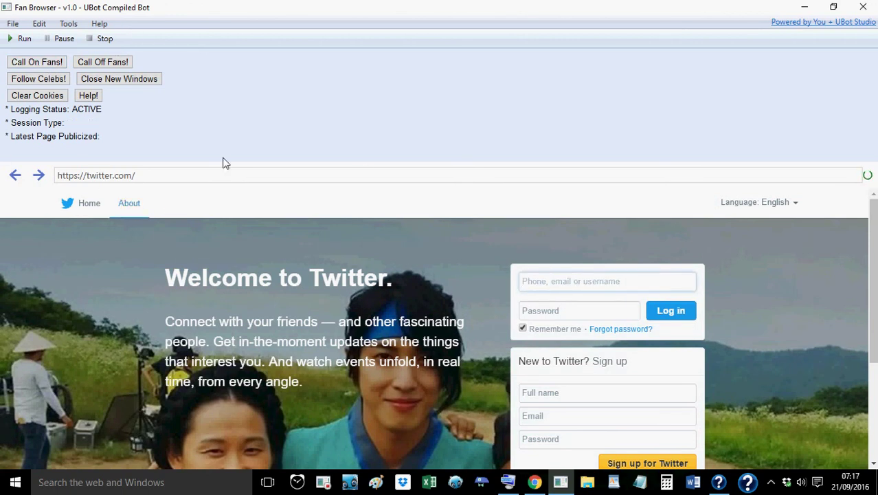
pyautogui.click(228, 182)
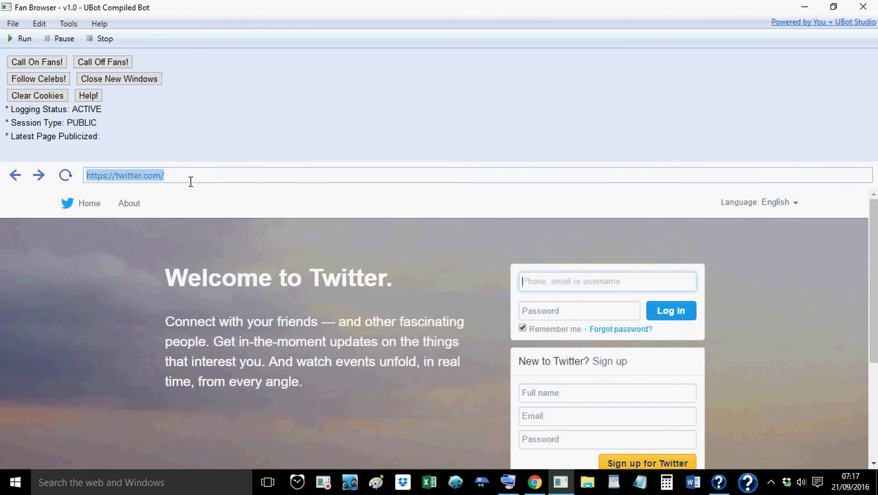
# Type one.com as the new address
pyautogui.write('one.co')
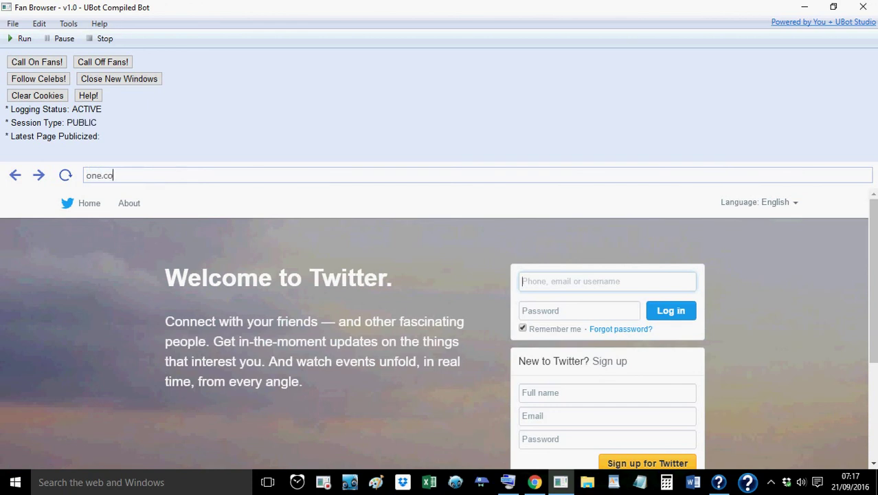
pyautogui.write('m')
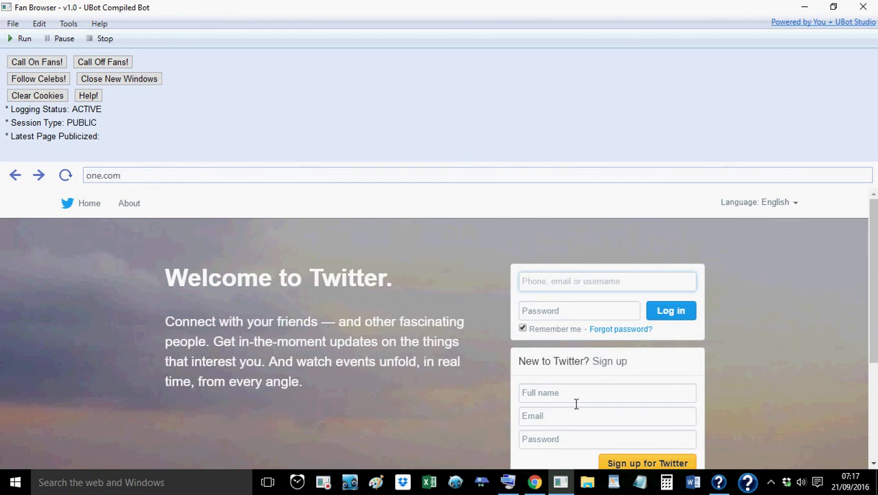